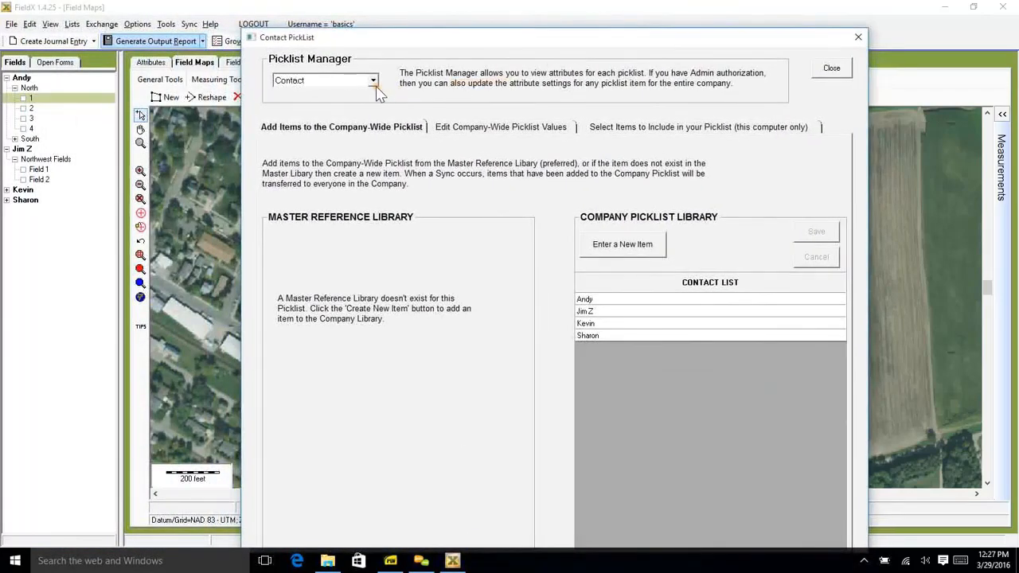
Browse the available picklist types and switch the Picklist Manager to Crop Technology
click(374, 85)
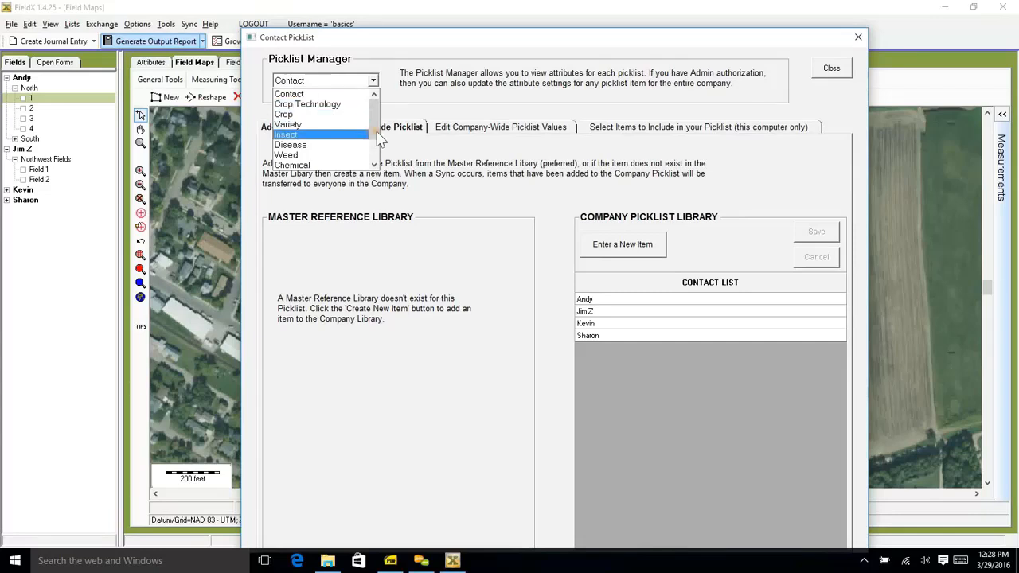
scroll(378, 139, down, 2)
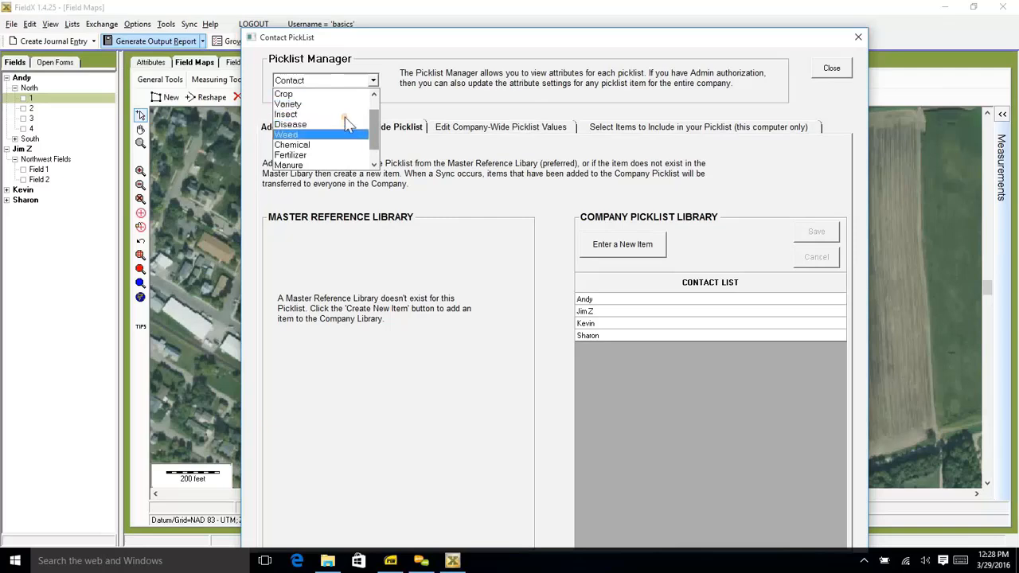
scroll(377, 141, down, 1)
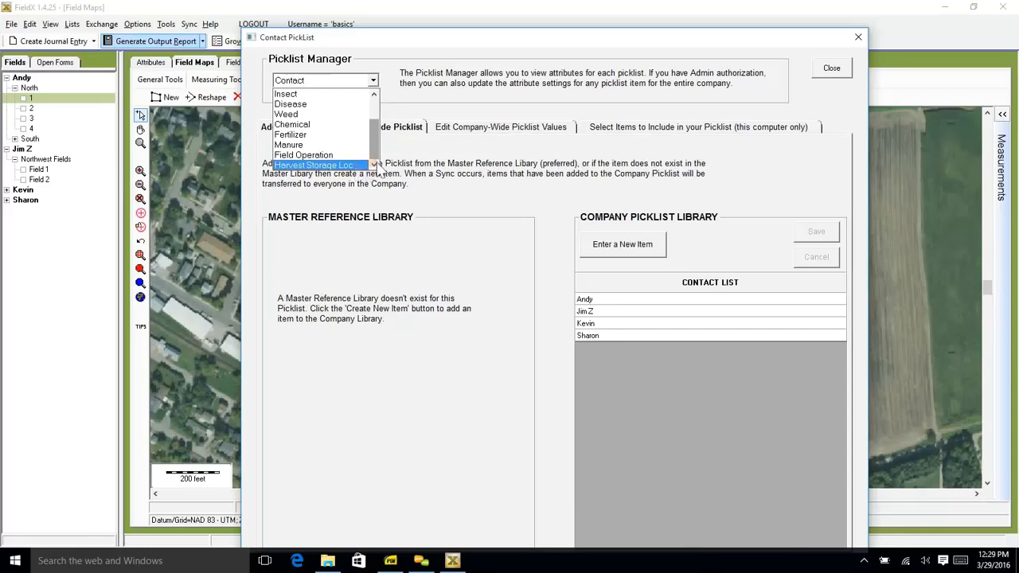
click(380, 117)
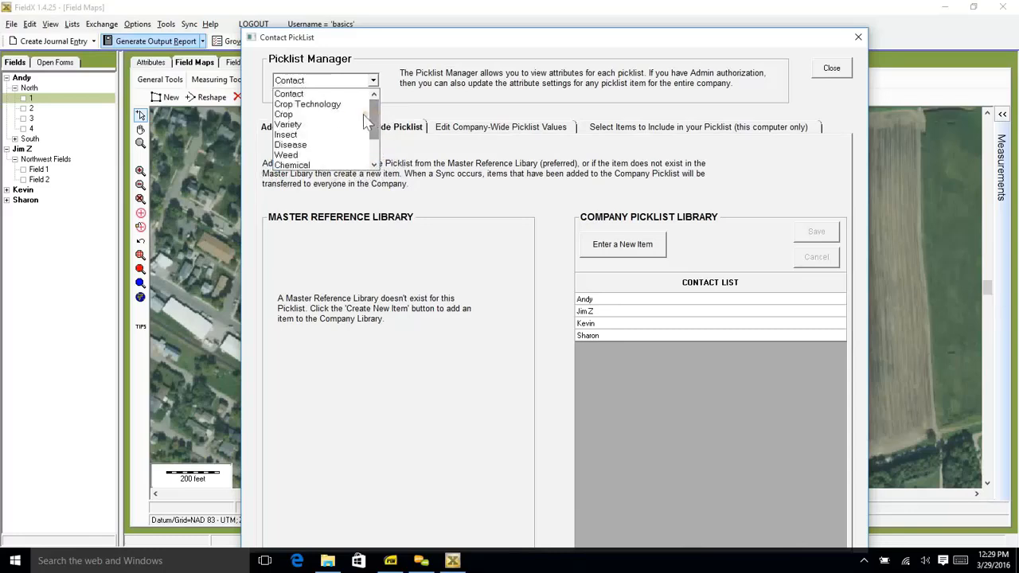
click(303, 105)
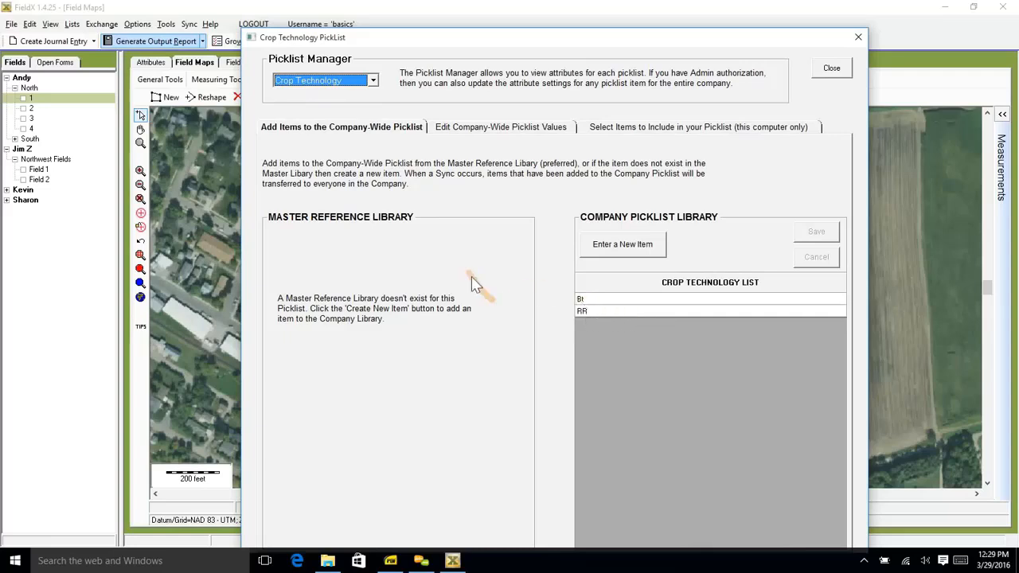
click(373, 80)
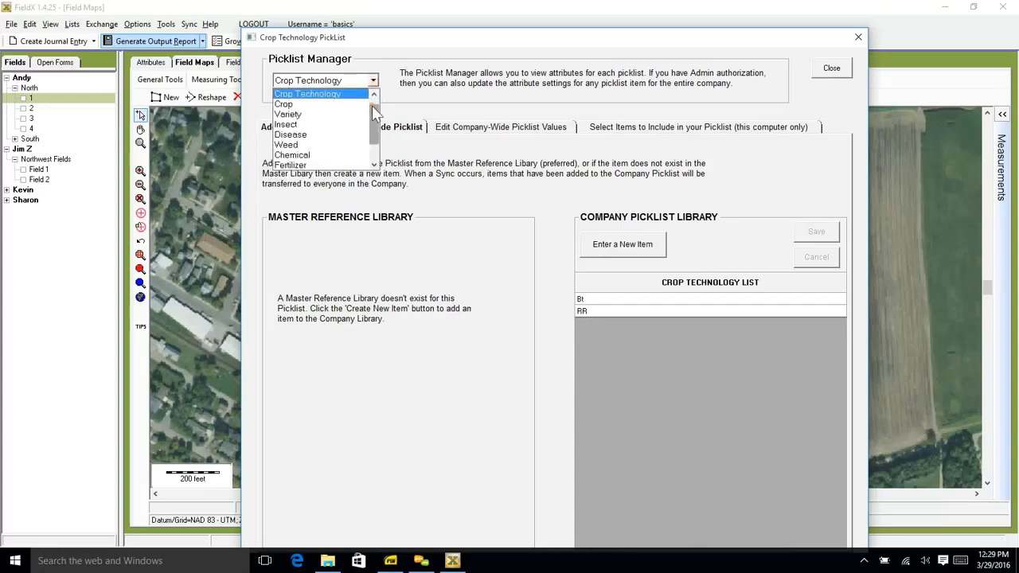
click(372, 80)
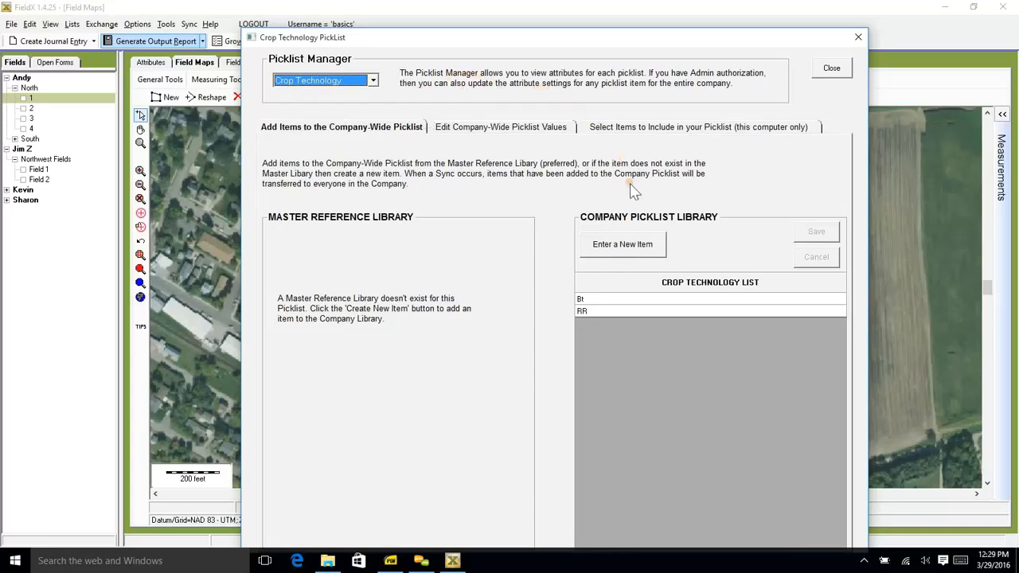
Create a new item RR2 in the company Crop Technology list and save the list
click(655, 251)
click(658, 253)
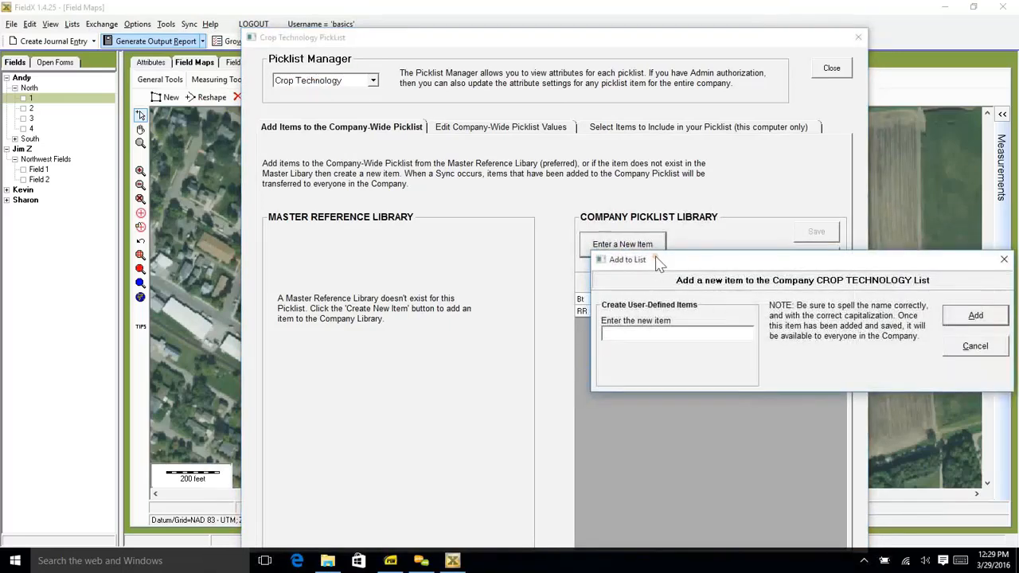
drag(408, 177, 392, 142)
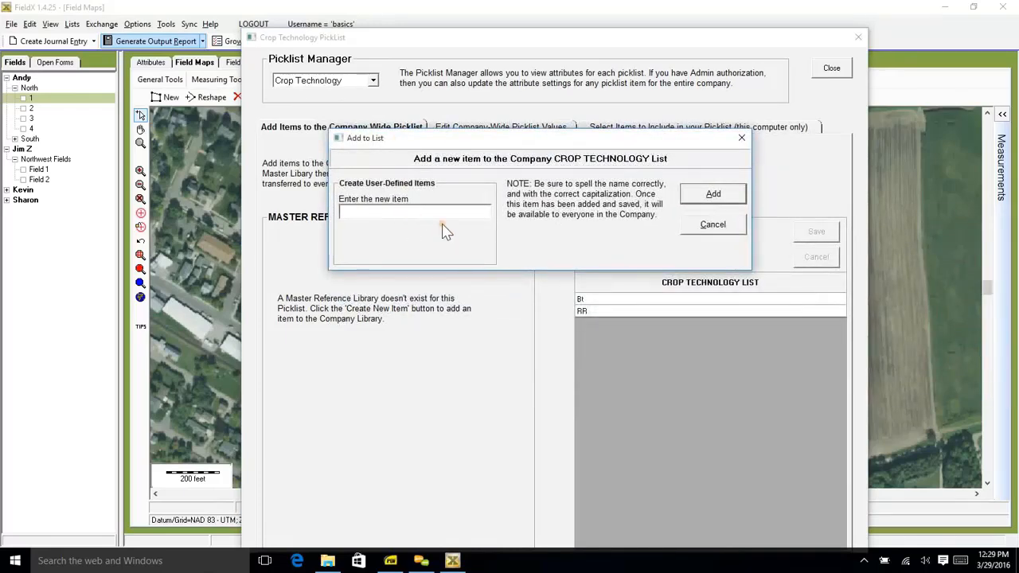
text(RR2)
click(721, 199)
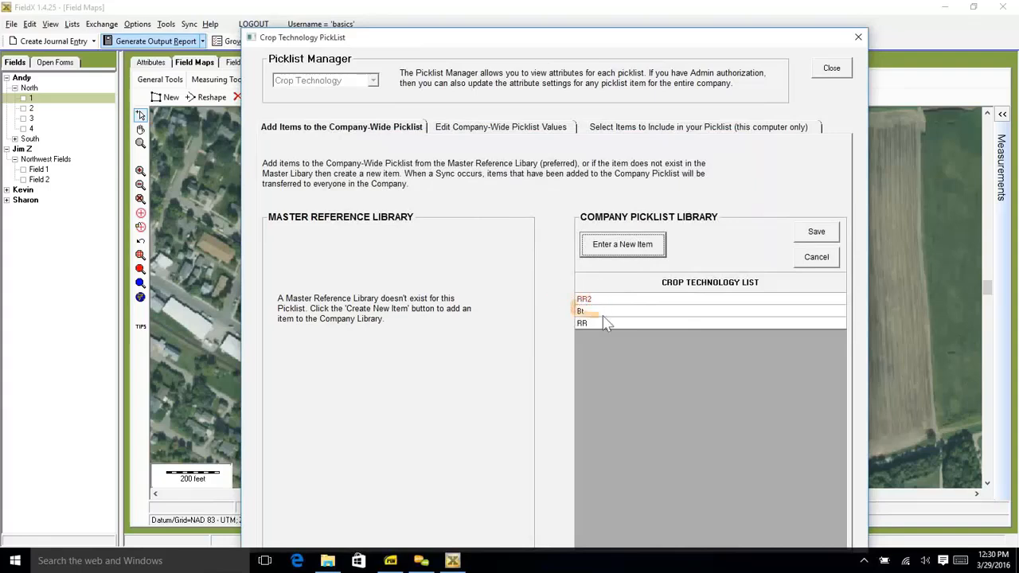
click(818, 235)
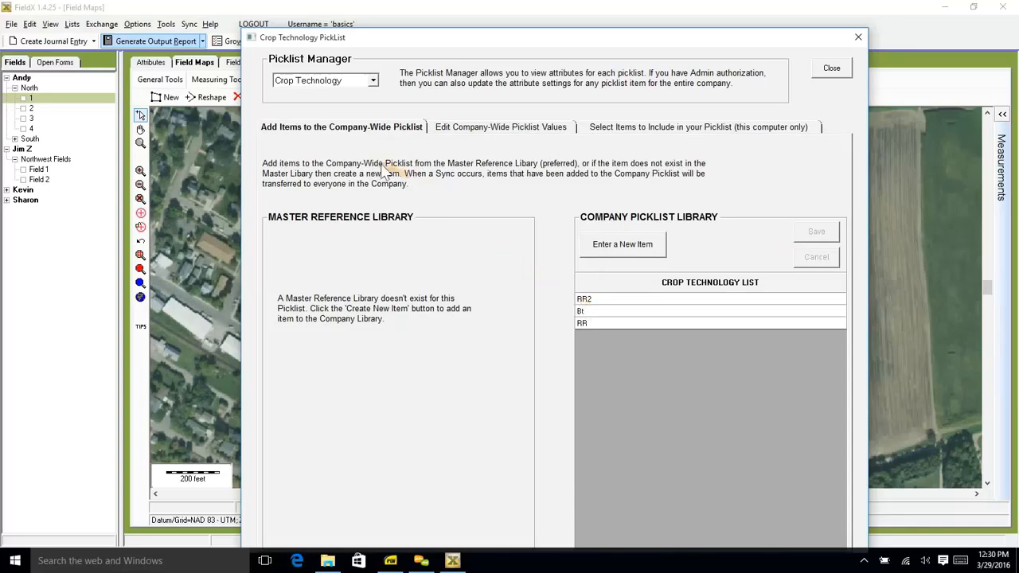
Switch to the Crop picklist and search its master reference library for "wheat"
click(370, 82)
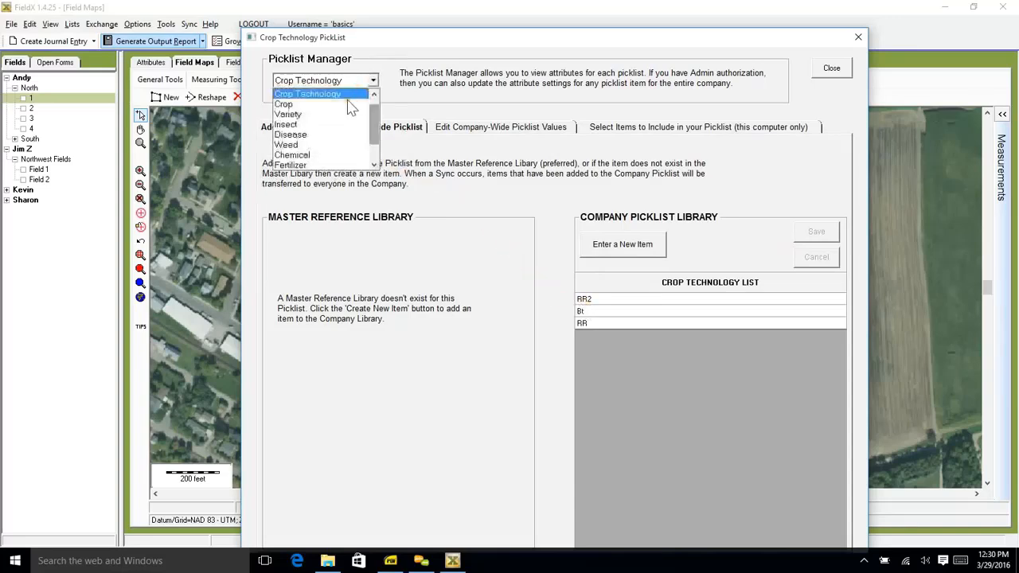
click(350, 104)
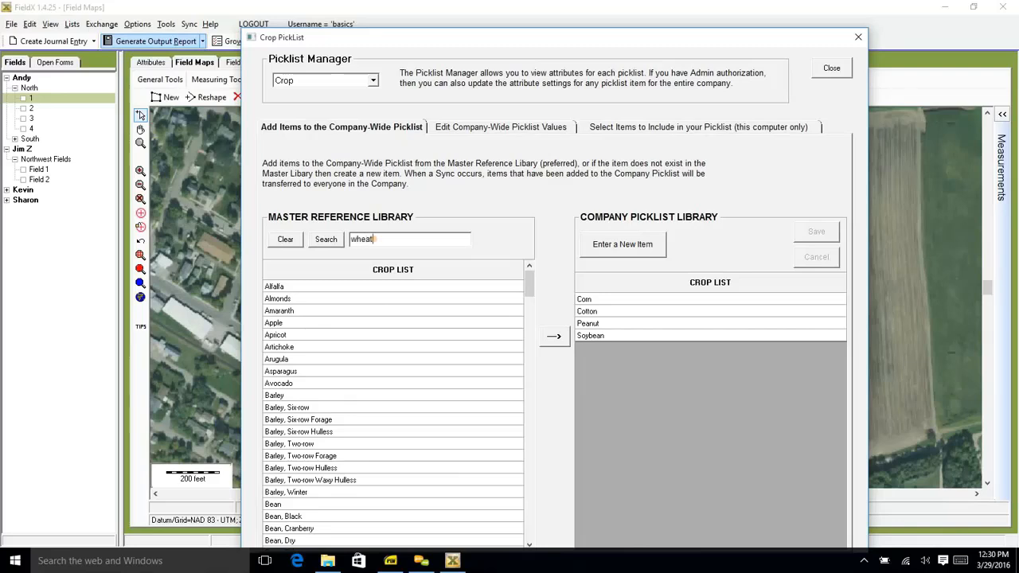
click(327, 243)
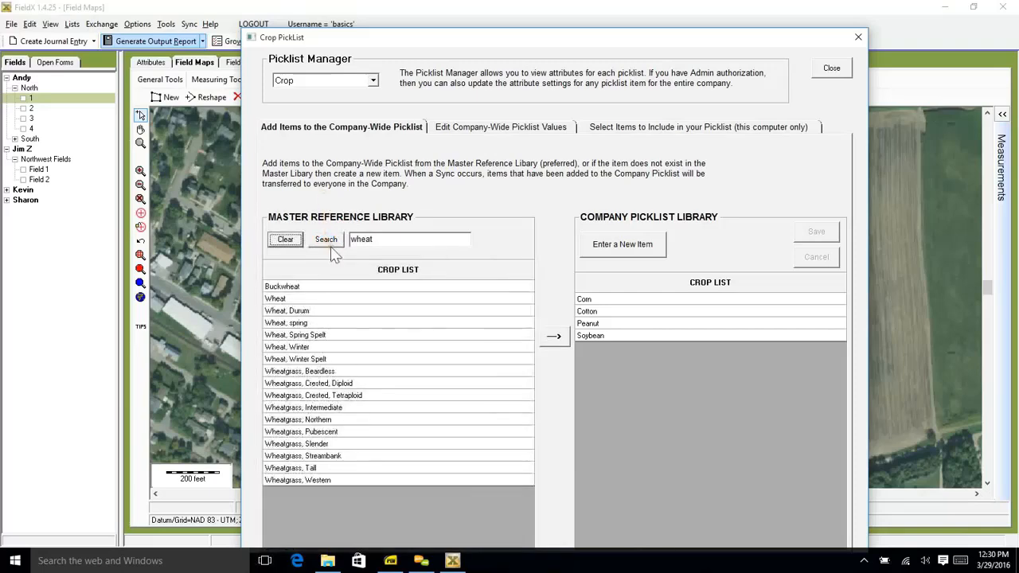
Add "Wheat, spring" from the master reference library to the company crop list and save it
click(307, 301)
click(315, 323)
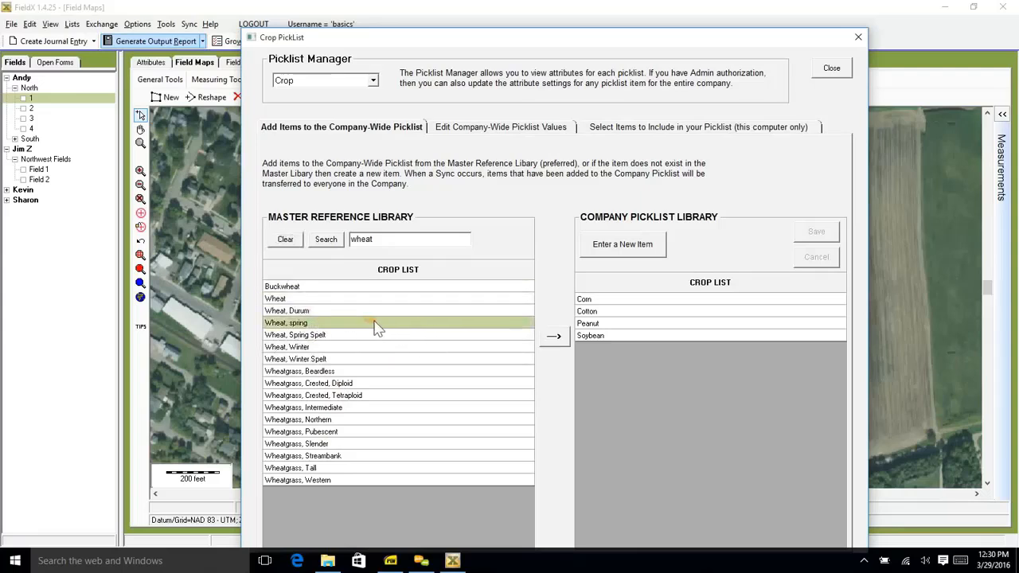
click(565, 340)
click(561, 343)
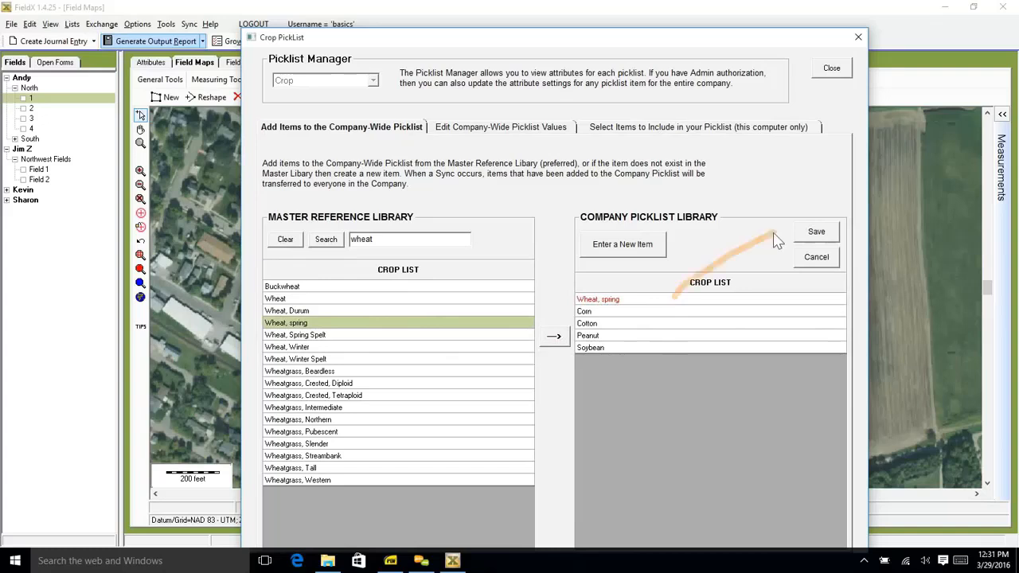
click(819, 235)
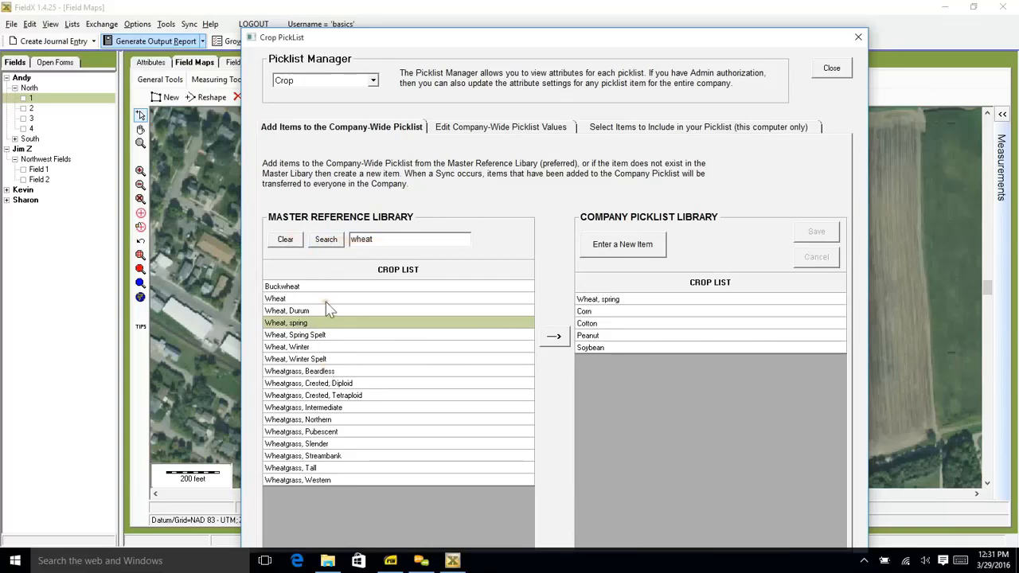
Clear the crop search, add Alfalfa from the master reference library to the company crop list, and save
click(285, 239)
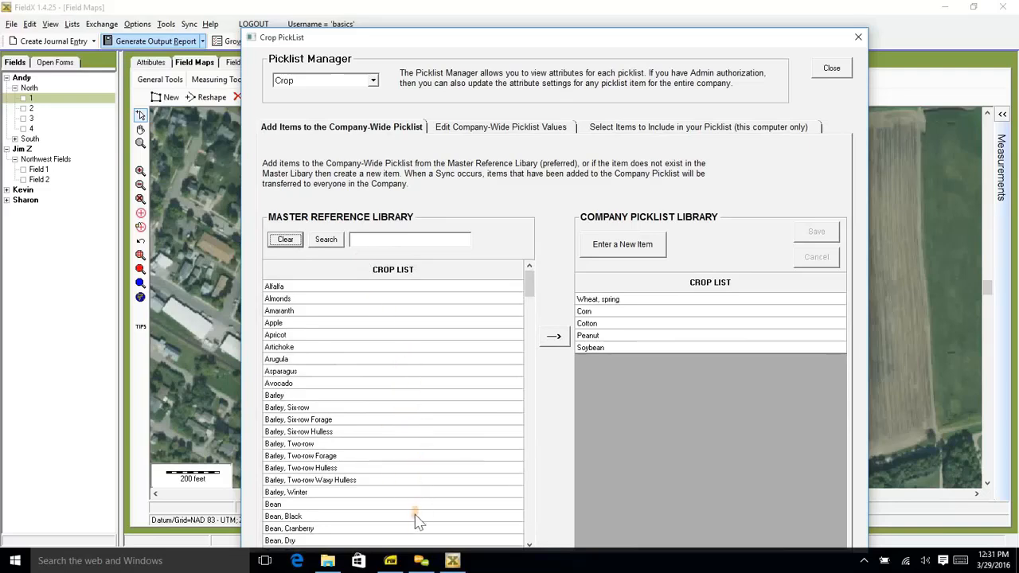
click(343, 288)
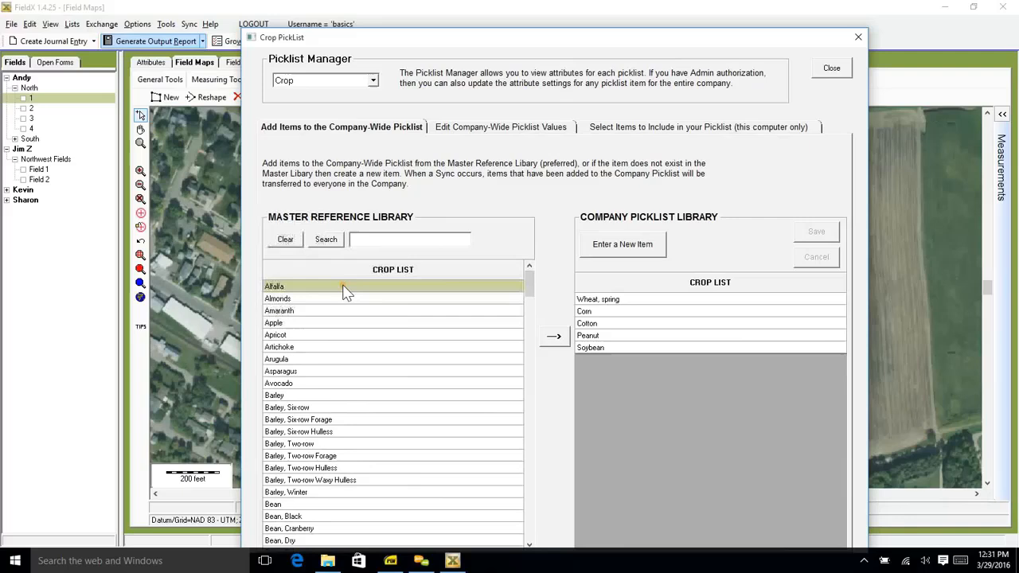
click(555, 339)
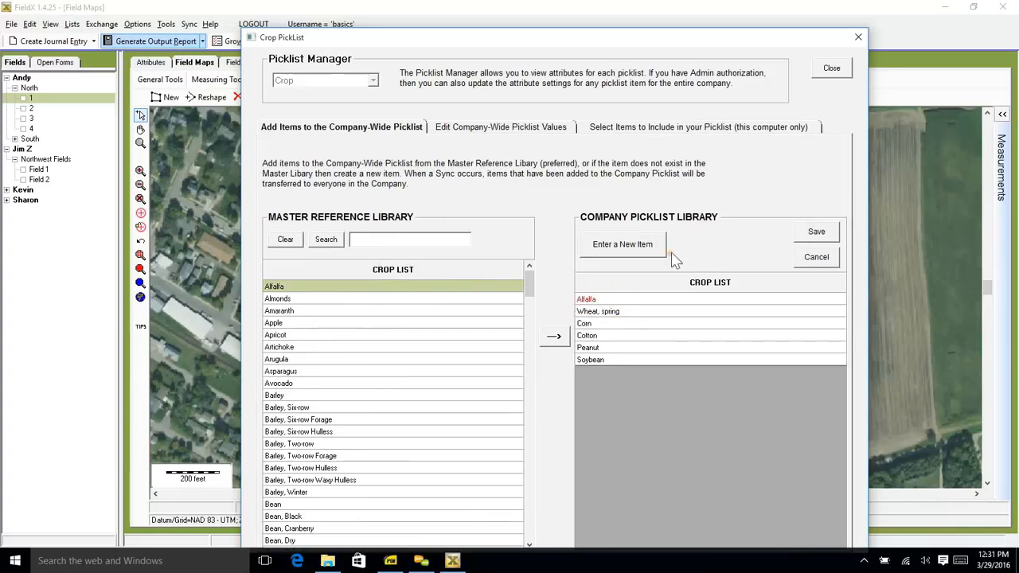
click(816, 233)
Switch to the Variety picklist and add a new company item "Corn Variety 1" assigned to the crop Corn
click(353, 81)
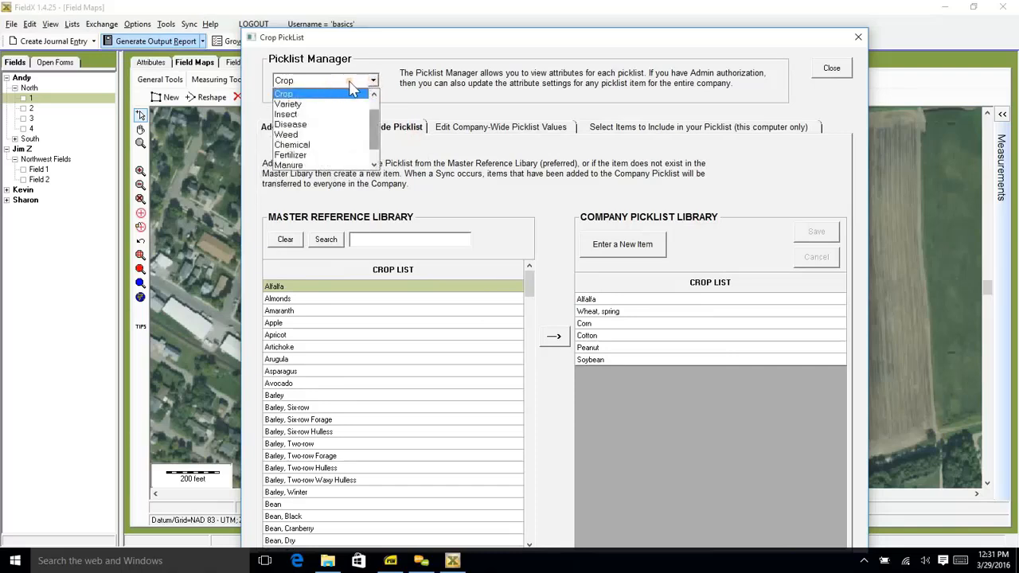
click(334, 104)
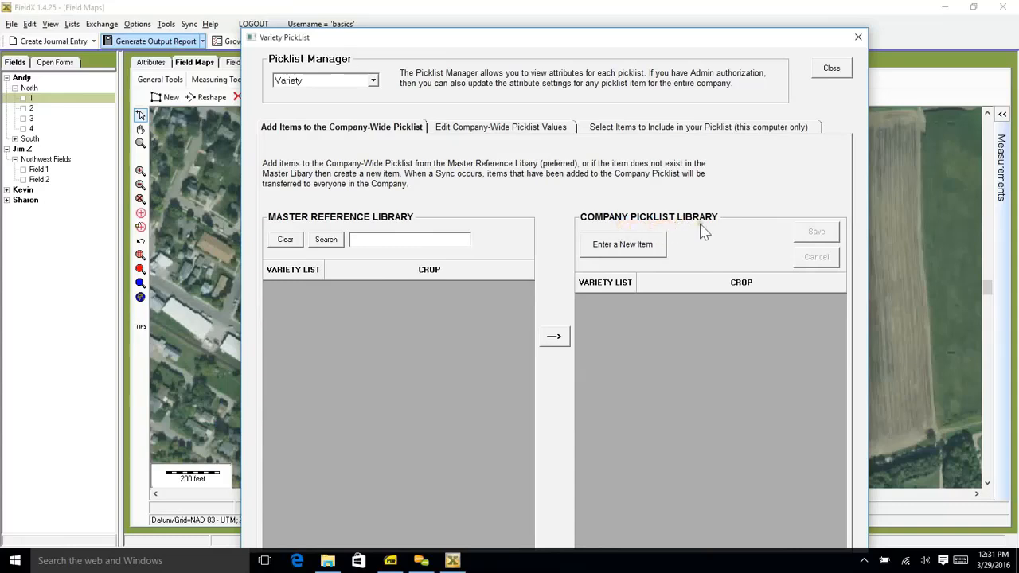
click(627, 253)
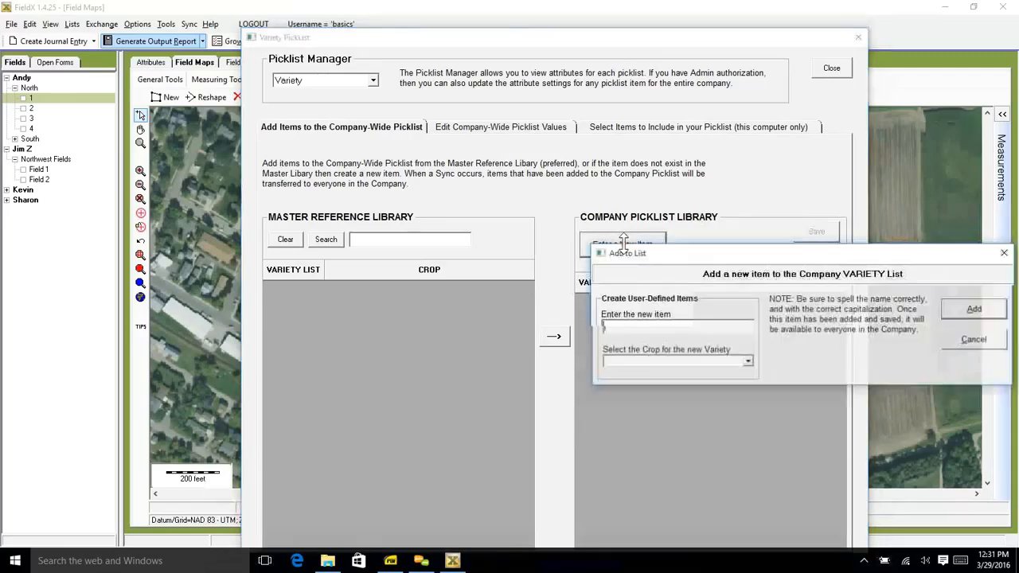
drag(629, 253, 544, 184)
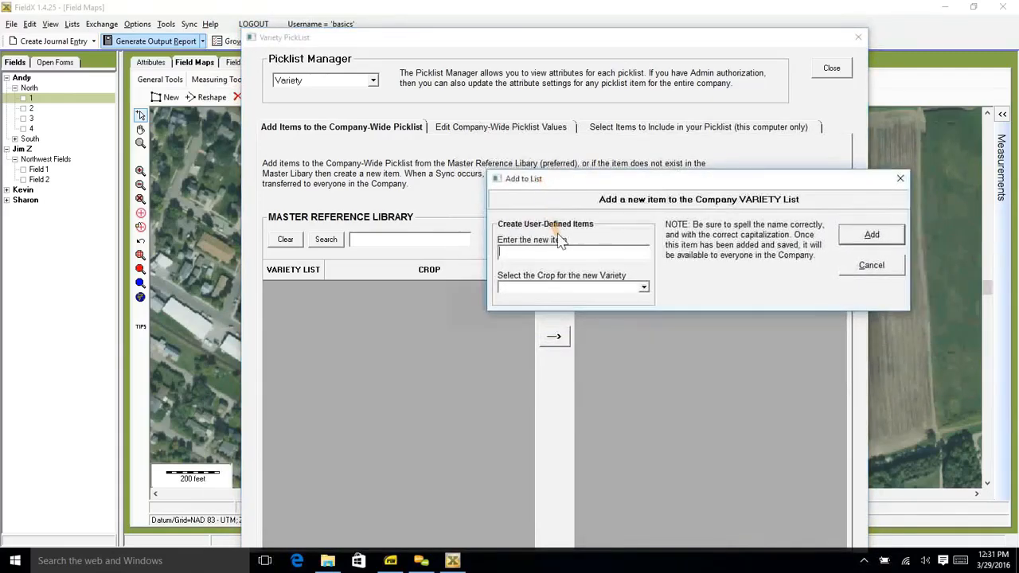
click(565, 255)
text(Corn Variety 1)
click(626, 290)
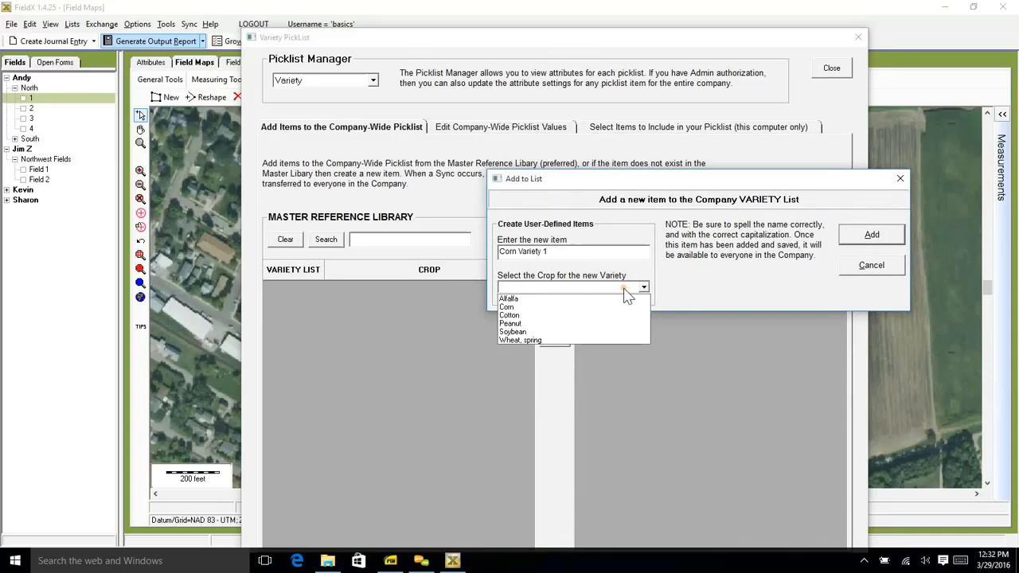
click(508, 308)
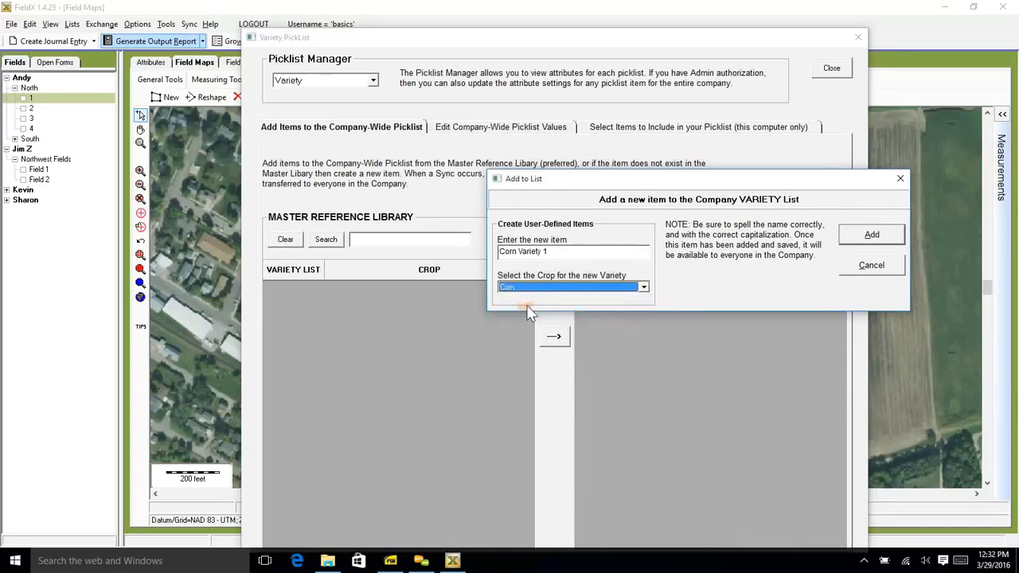
click(861, 235)
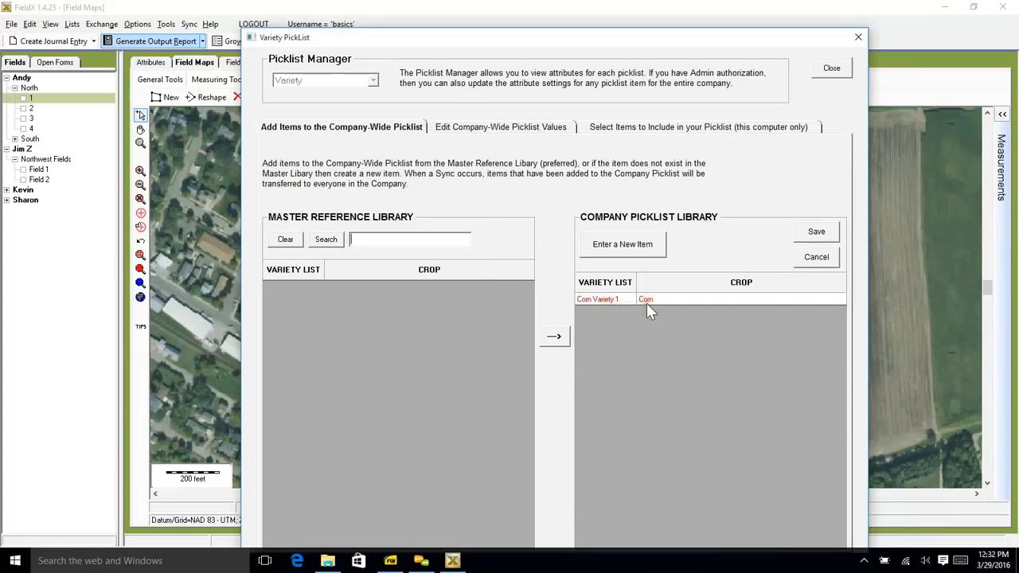
Add another company variety named "Corn Variety 2" assigned to the crop Corn
click(627, 247)
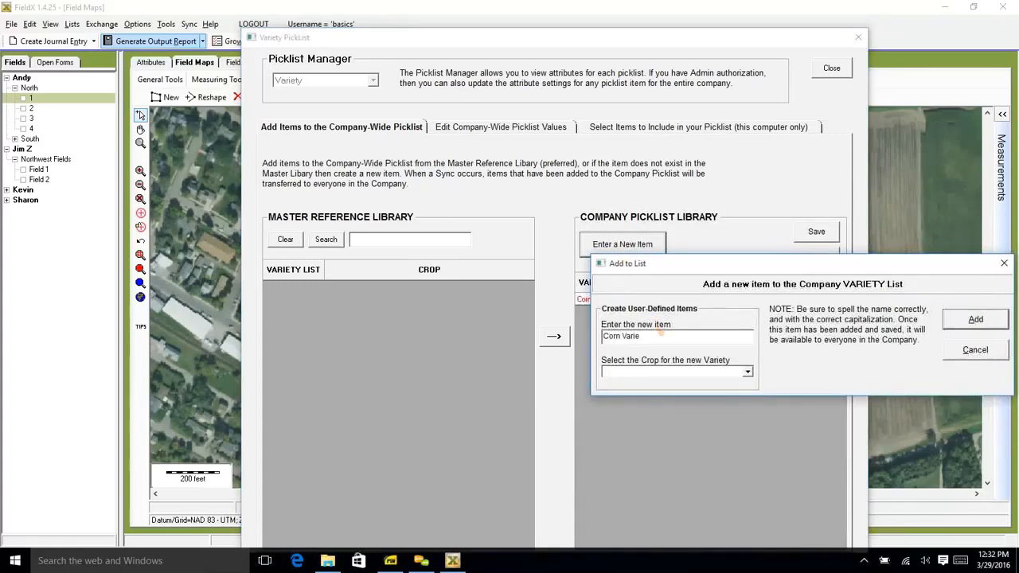
click(704, 373)
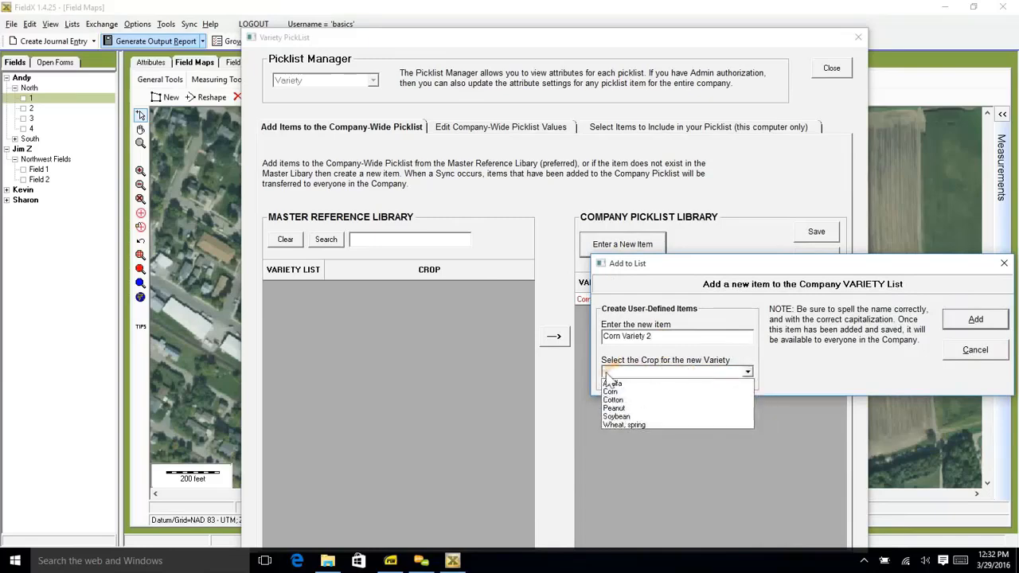
click(636, 391)
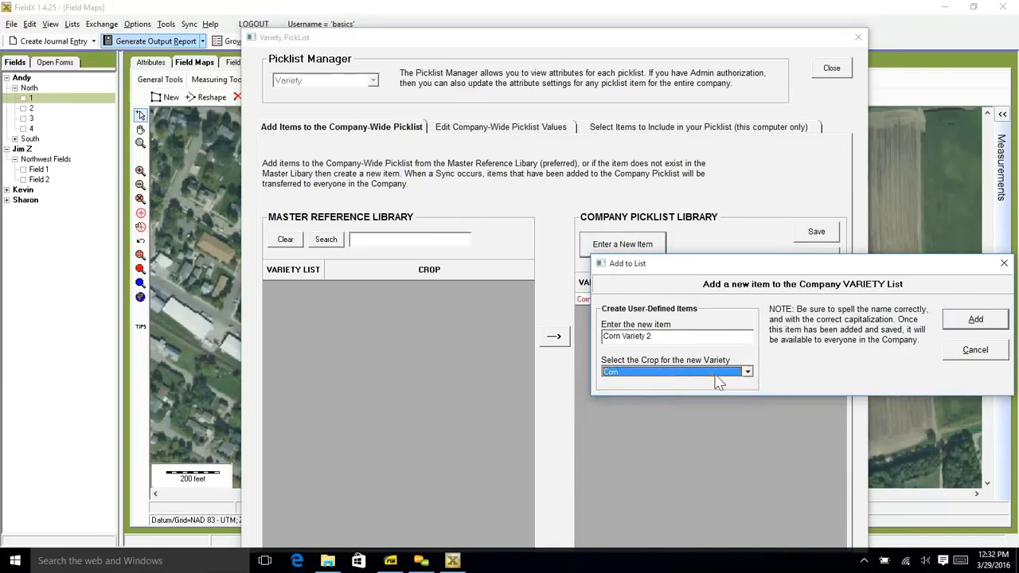
click(968, 321)
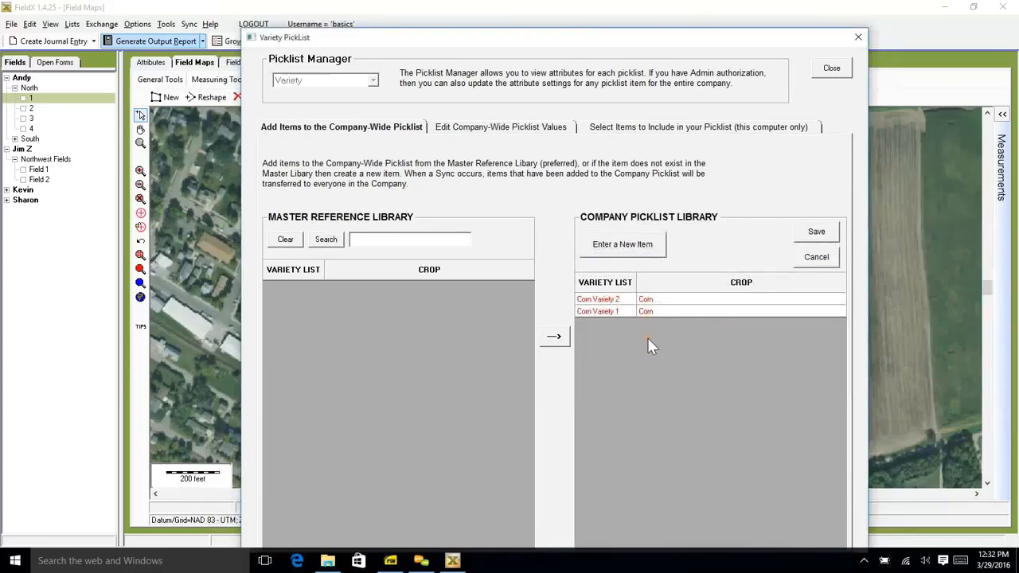
Add a company variety named "Cotton Variety" assigned to the crop Cotton and save the variety list
click(625, 249)
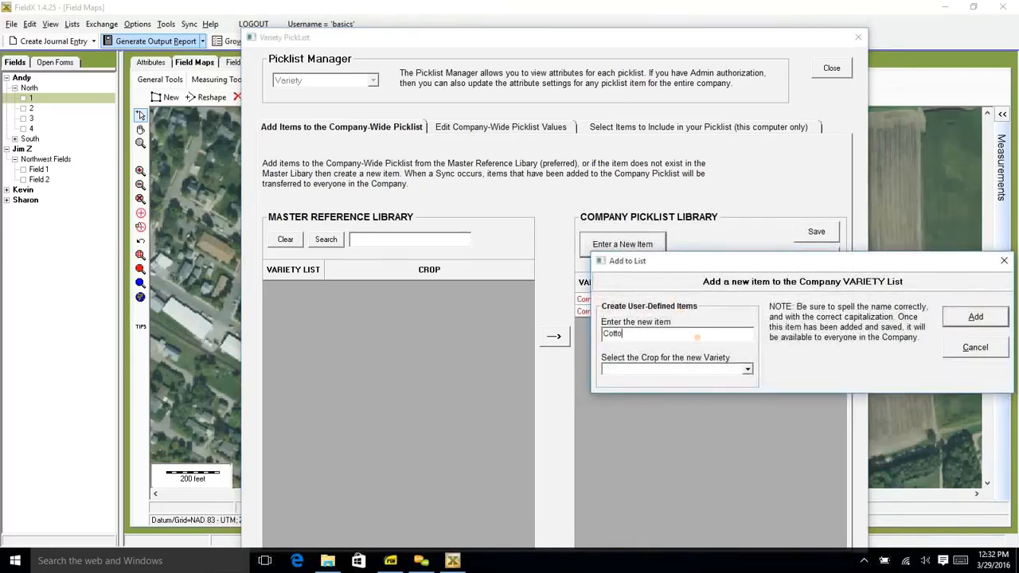
text(Cotton Variety)
click(685, 375)
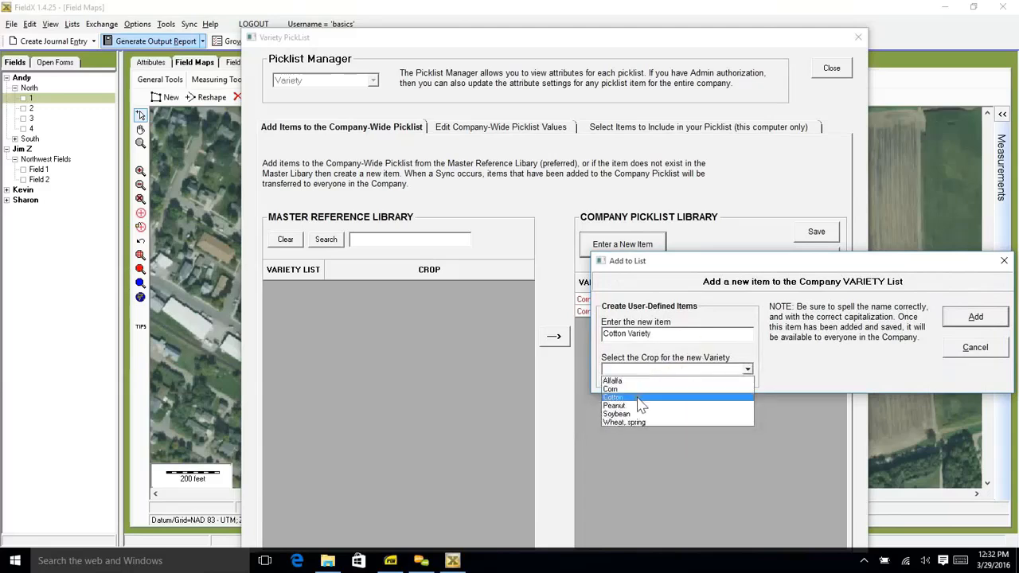
click(639, 398)
click(976, 318)
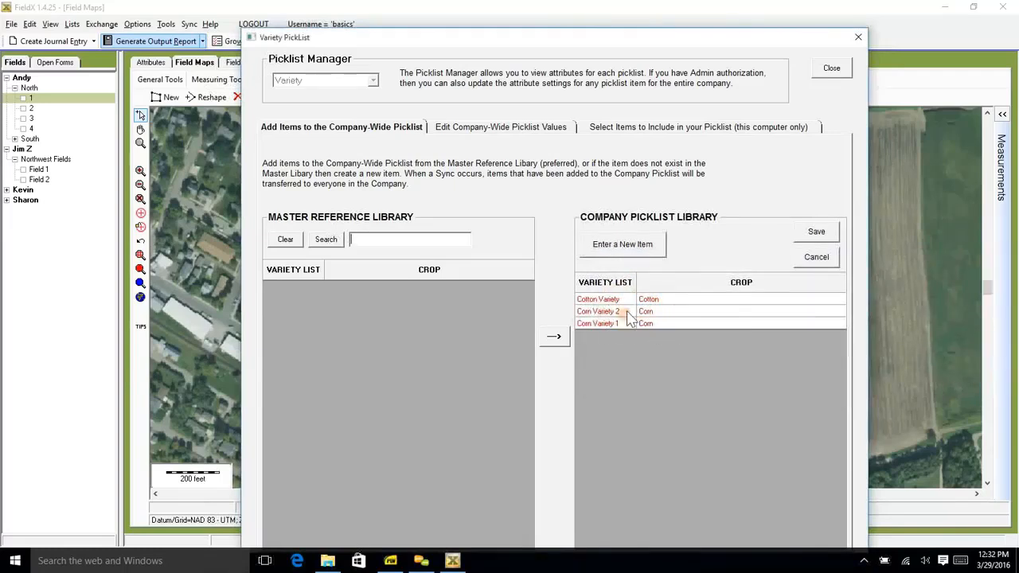
click(822, 240)
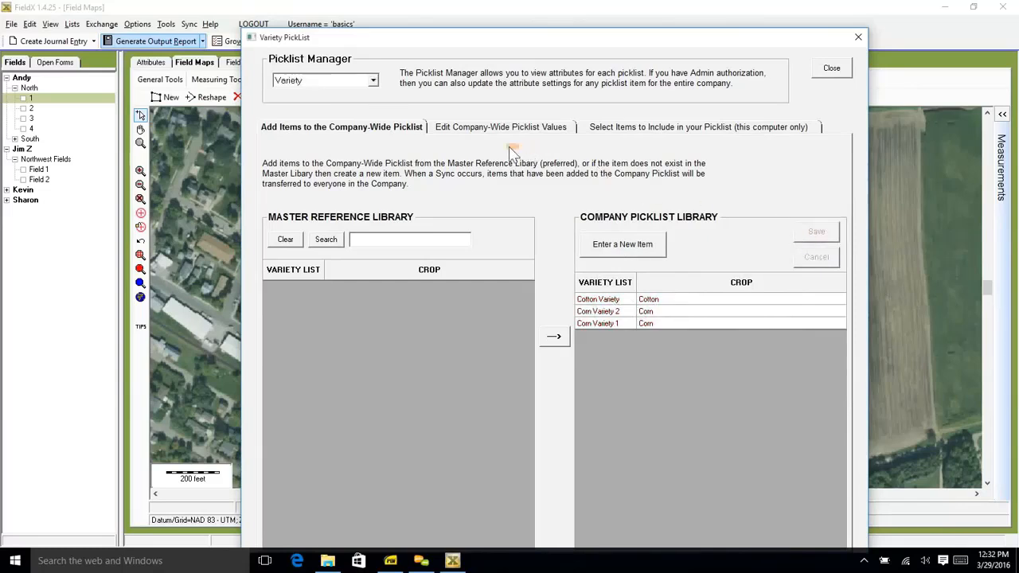
In the company-wide variety values, assign Bt and RR to Corn Variety 1, Bt and RR2 to Corn Variety 2, RR2 to Cotton Variety, and save
click(459, 134)
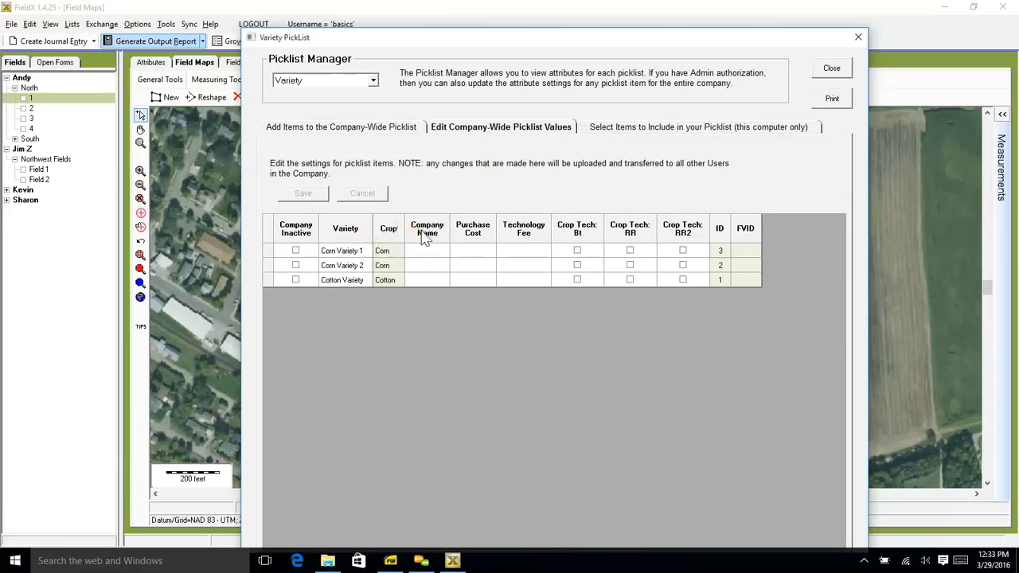
click(578, 251)
click(629, 251)
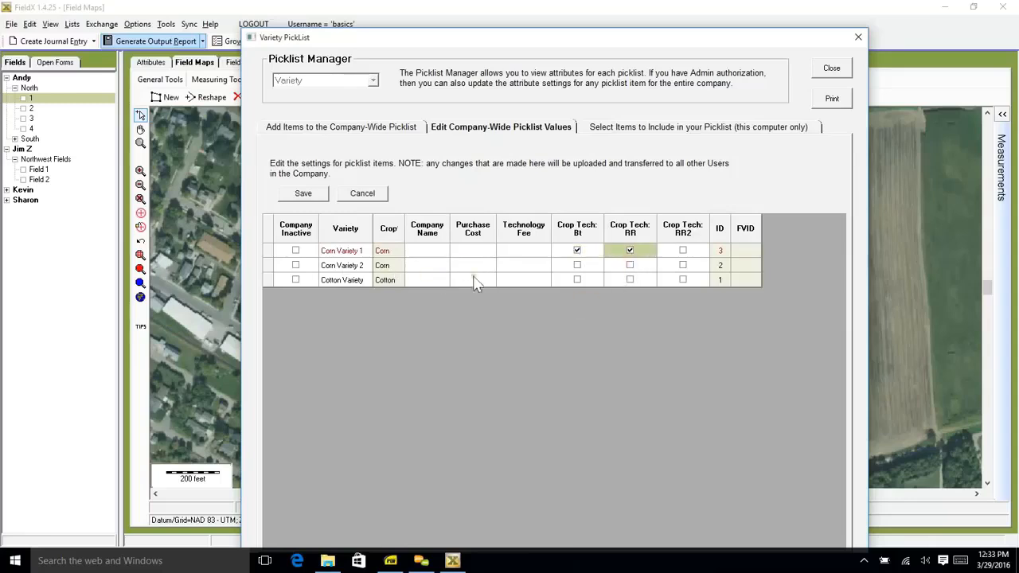
click(577, 266)
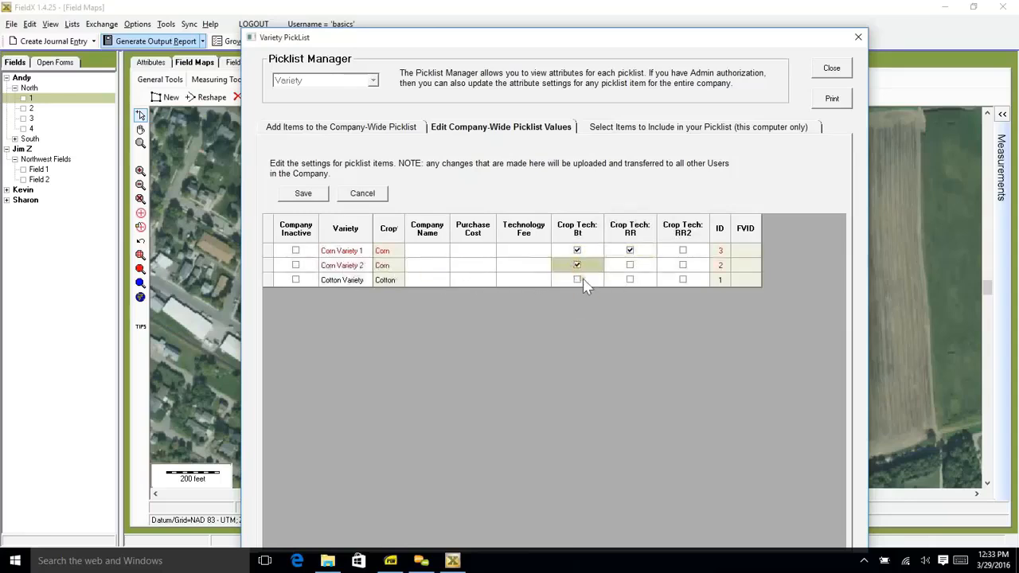
click(683, 266)
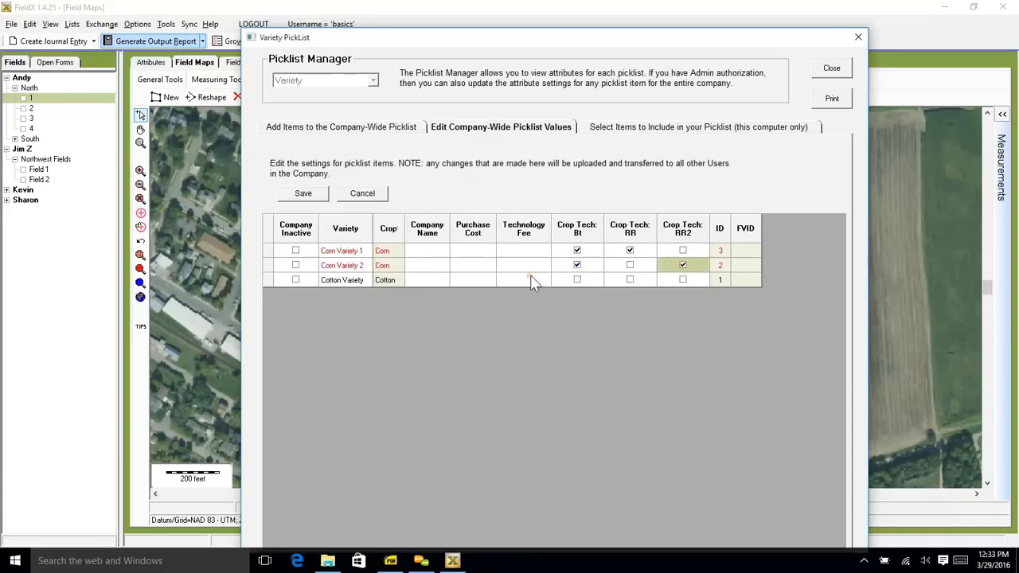
click(684, 280)
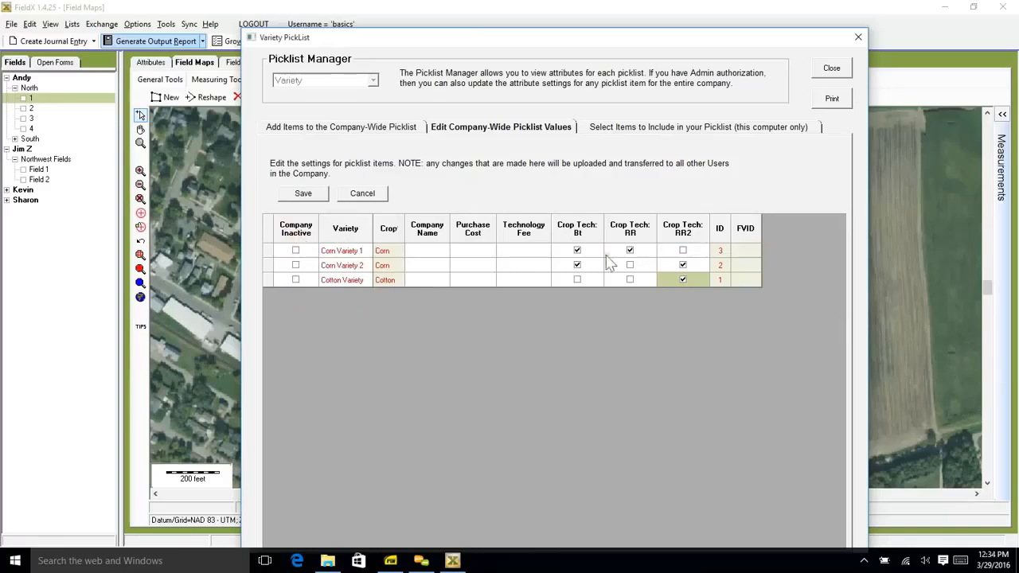
click(317, 197)
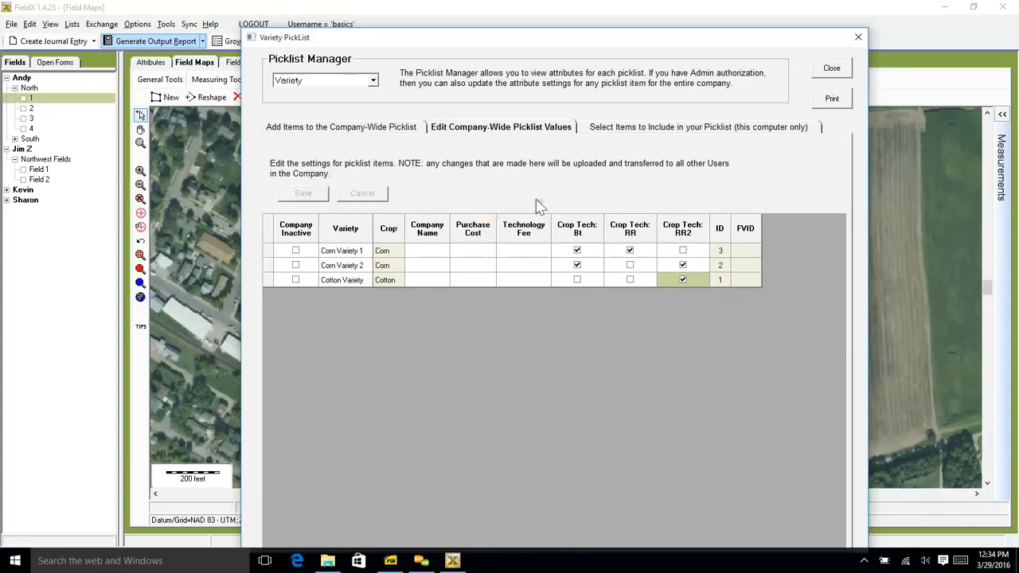
Switch to adding items to the company-wide Weed picklist and search the master reference library for "quack"
click(373, 83)
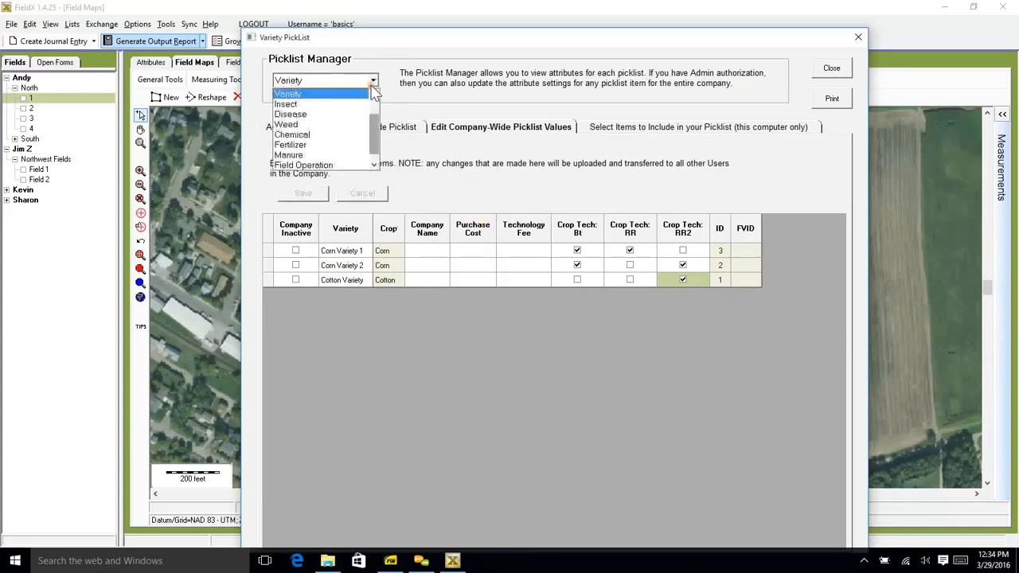
click(298, 125)
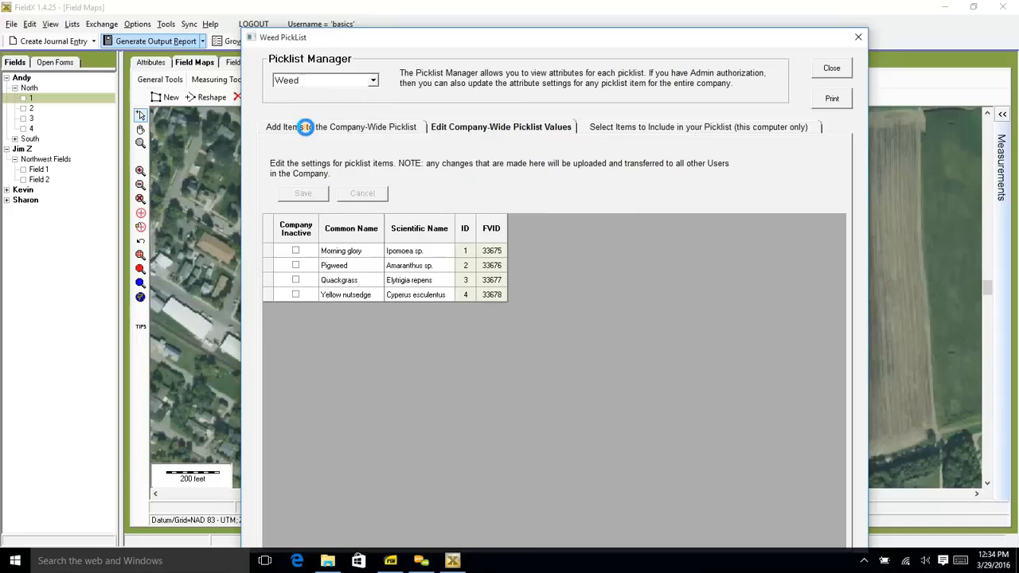
click(305, 127)
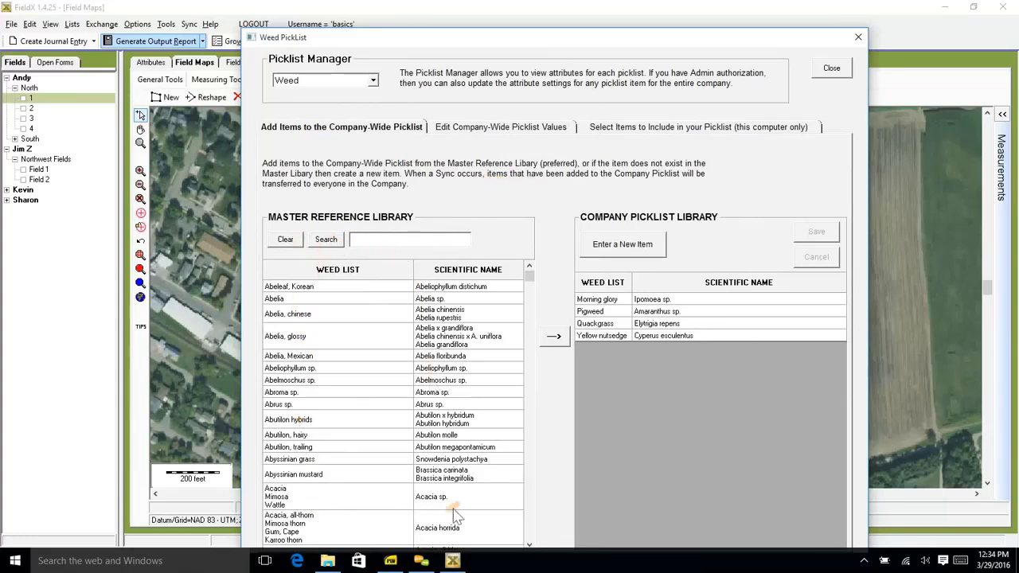
click(359, 245)
click(333, 240)
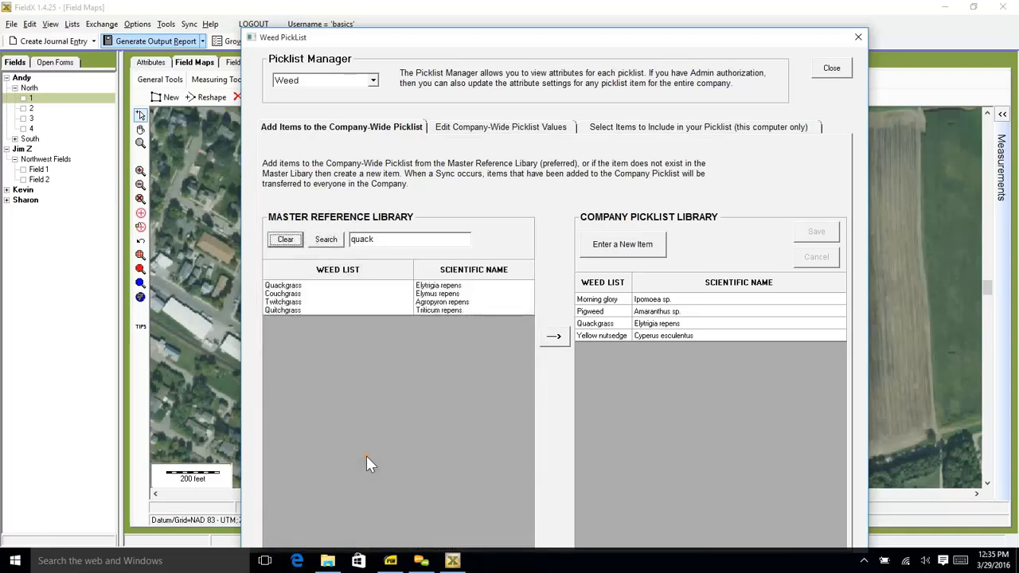
Replace the weed search term with "velvet" and search the master reference library
click(372, 239)
drag(372, 239, 283, 234)
text(velvet)
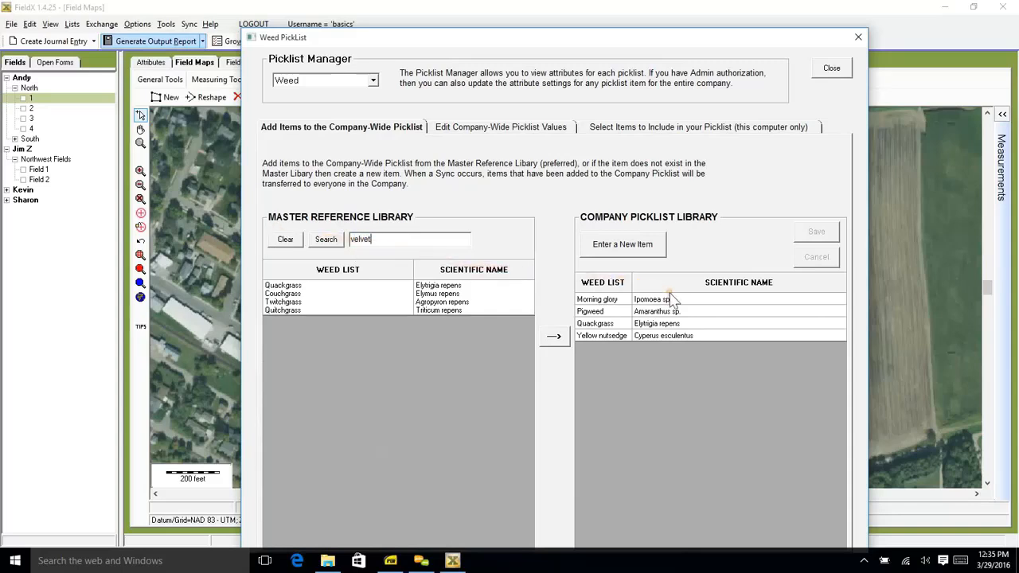
click(330, 242)
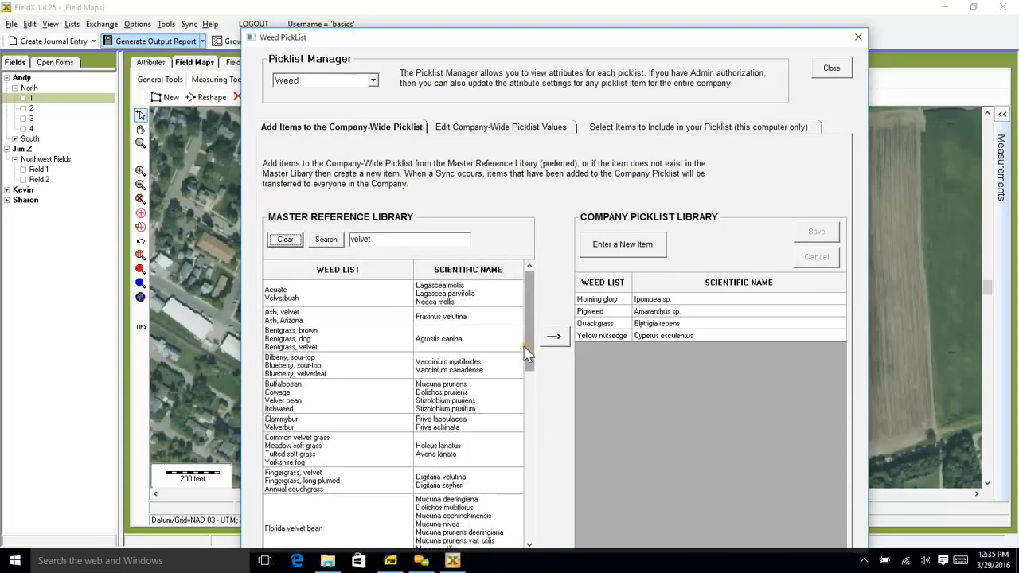
Add Velvetleaf to the company weed list with the preferred scientific name Abutilon theophrasti, and save
drag(532, 366, 517, 516)
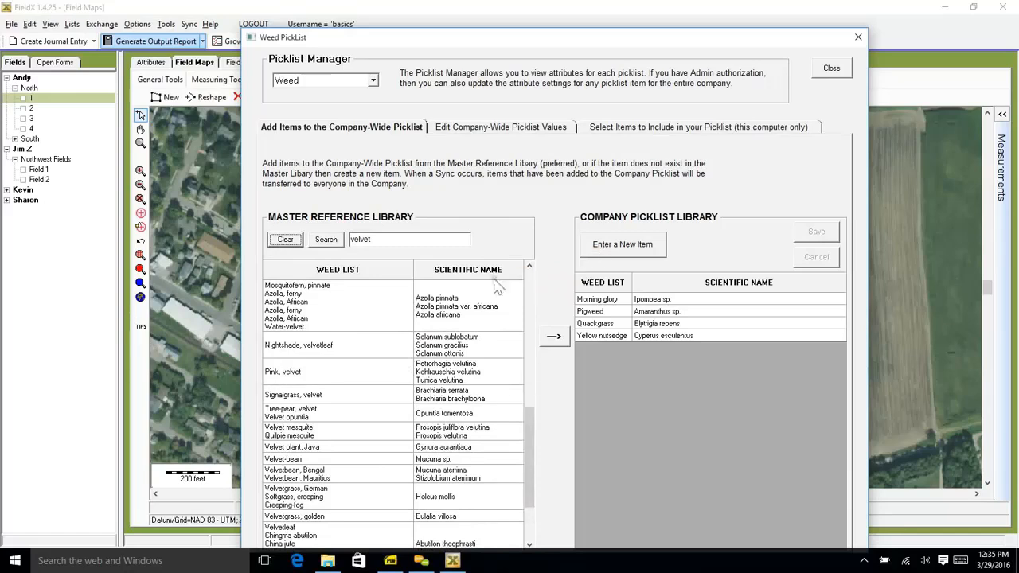
click(360, 524)
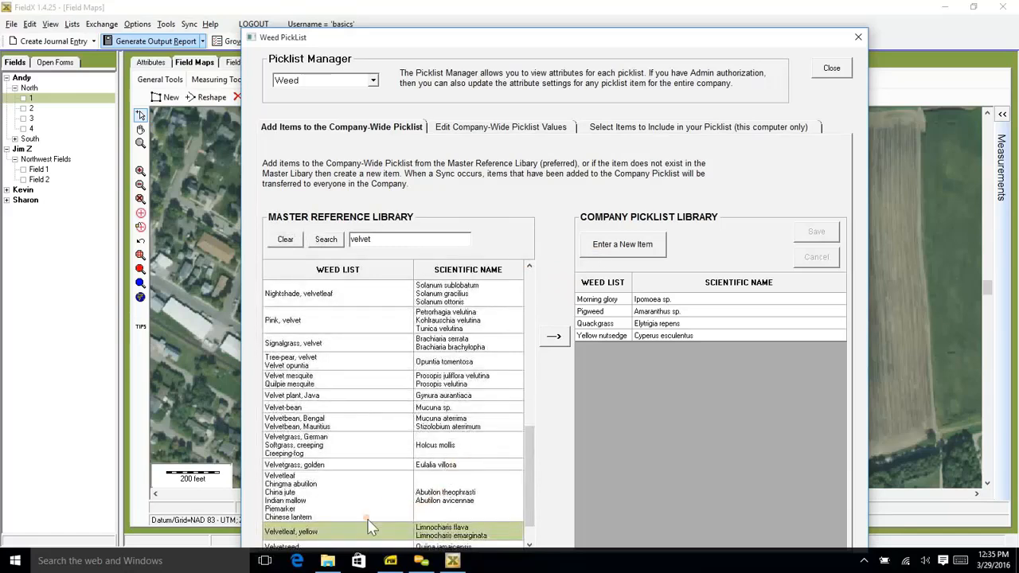
scroll(509, 419, down, 1)
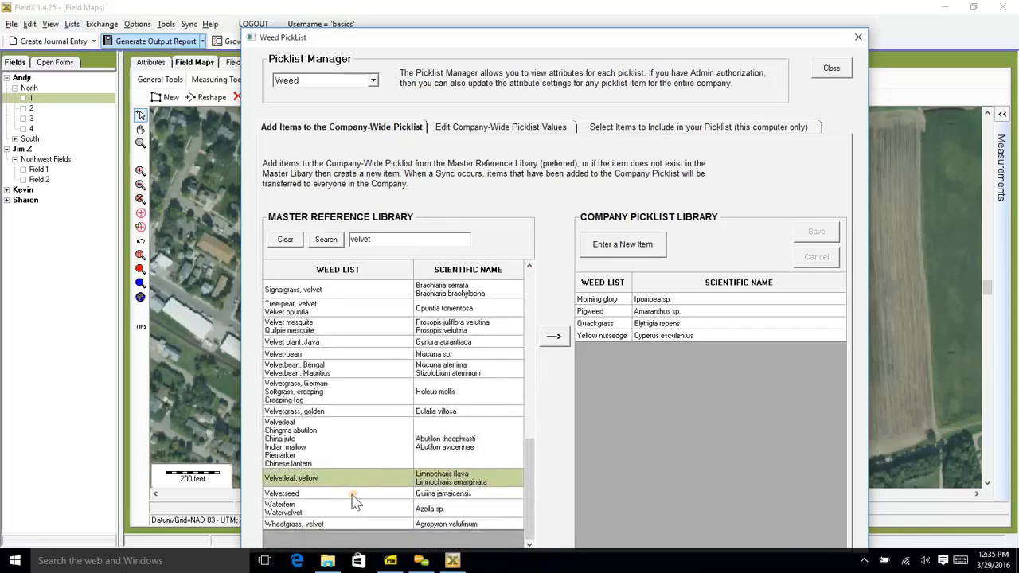
click(363, 455)
click(555, 337)
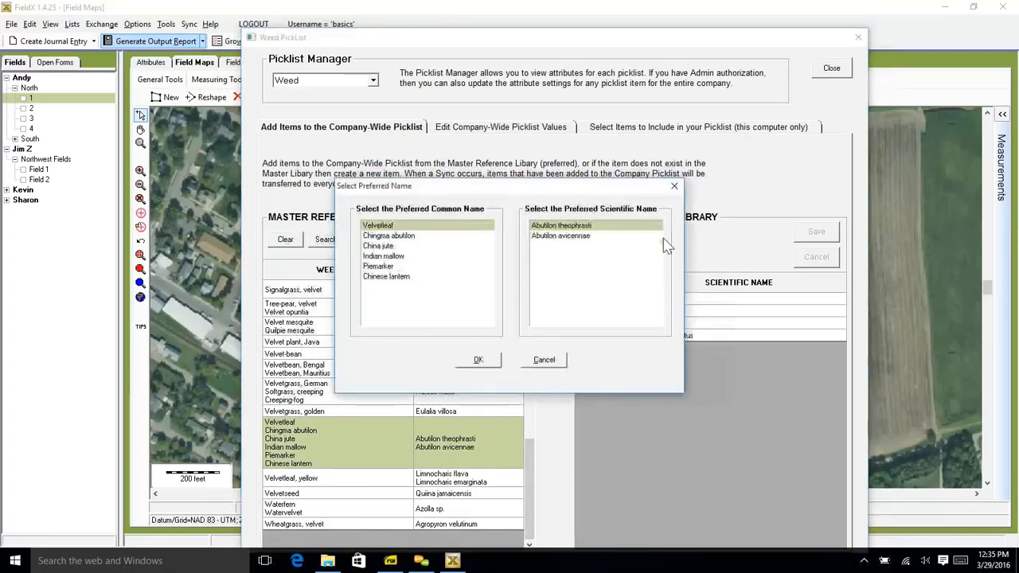
drag(602, 195, 694, 198)
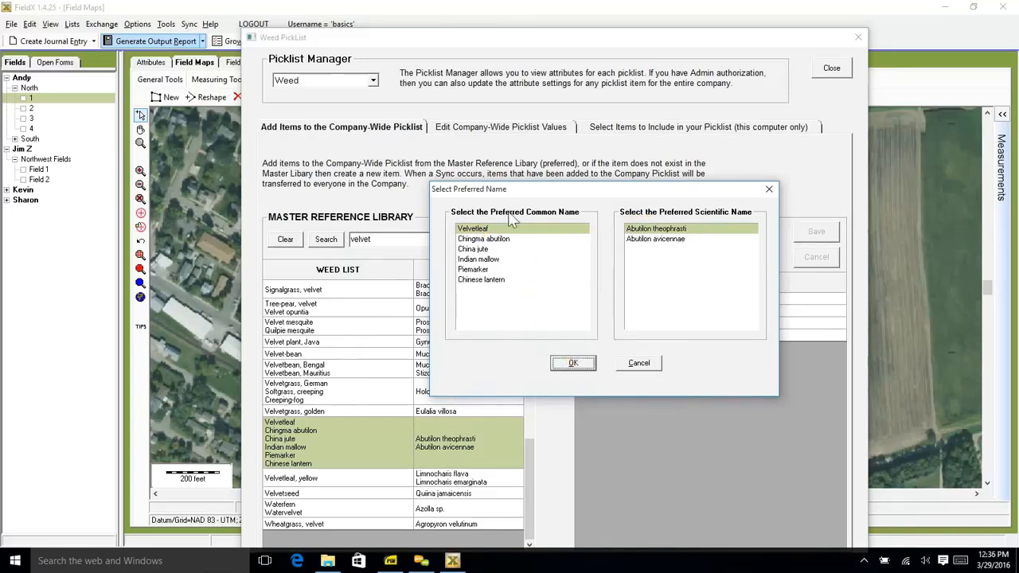
click(577, 366)
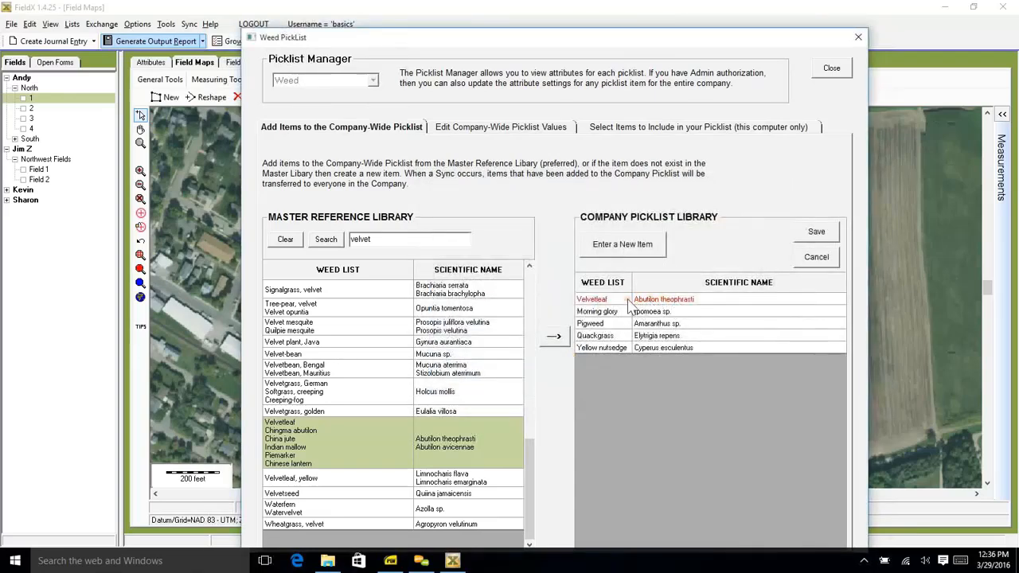
click(816, 239)
Create a new company weed item named "Water Hemp" and save the weed list
click(599, 244)
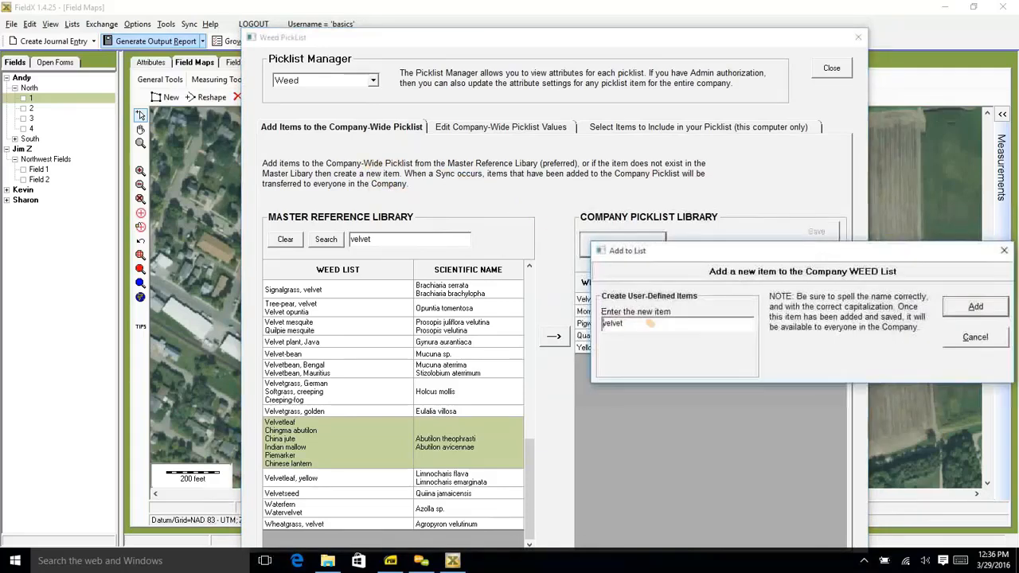
drag(629, 324, 605, 309)
text(Water Hemp)
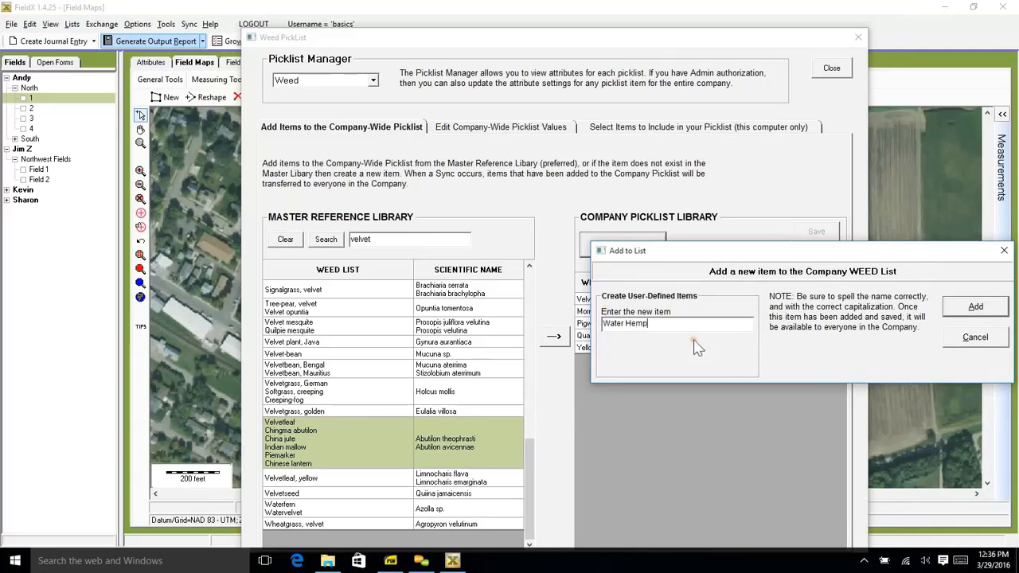
click(954, 313)
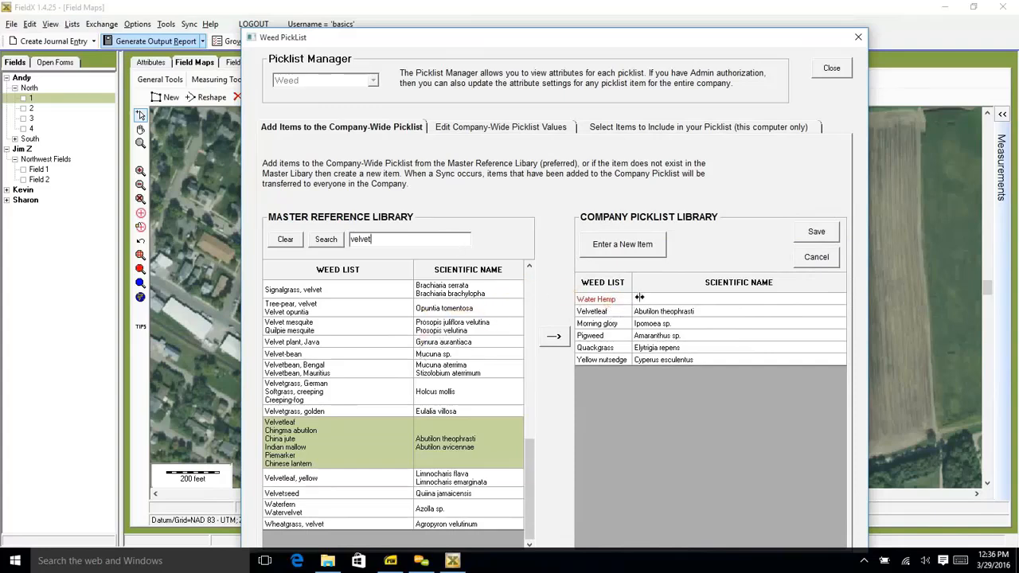
click(814, 234)
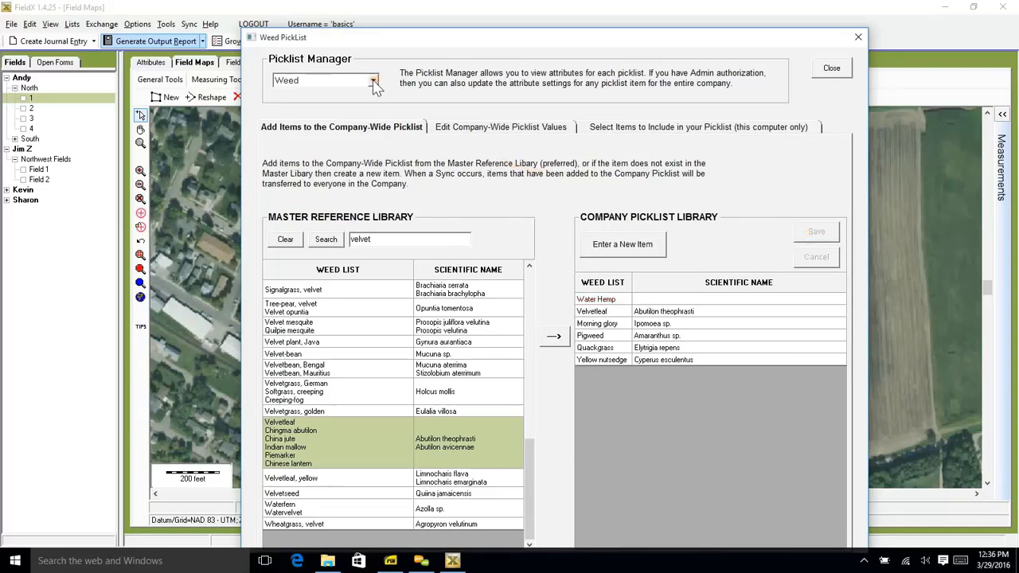
Switch to the Chemical picklist and search the master reference library for "cobra"
click(373, 81)
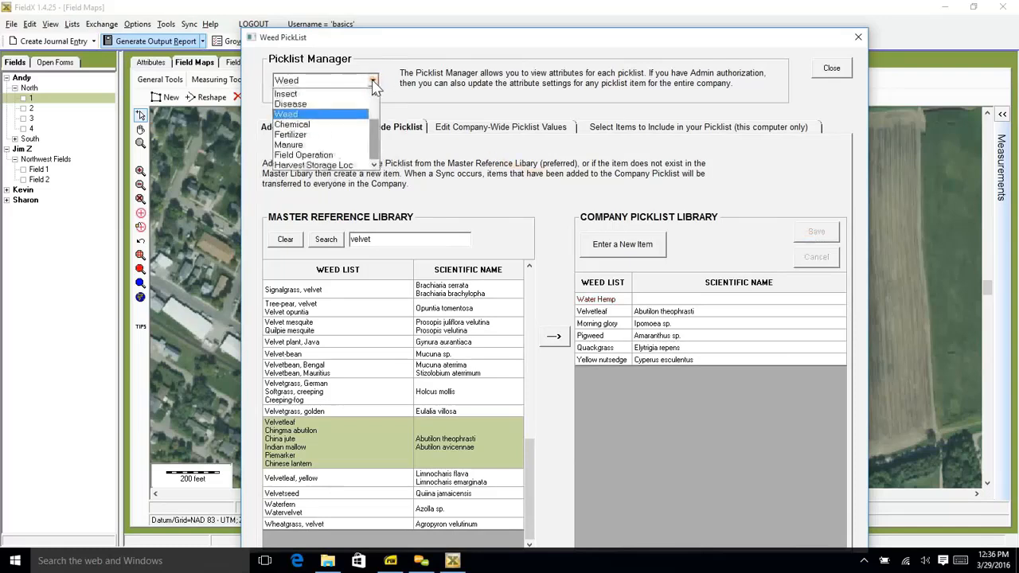
click(323, 125)
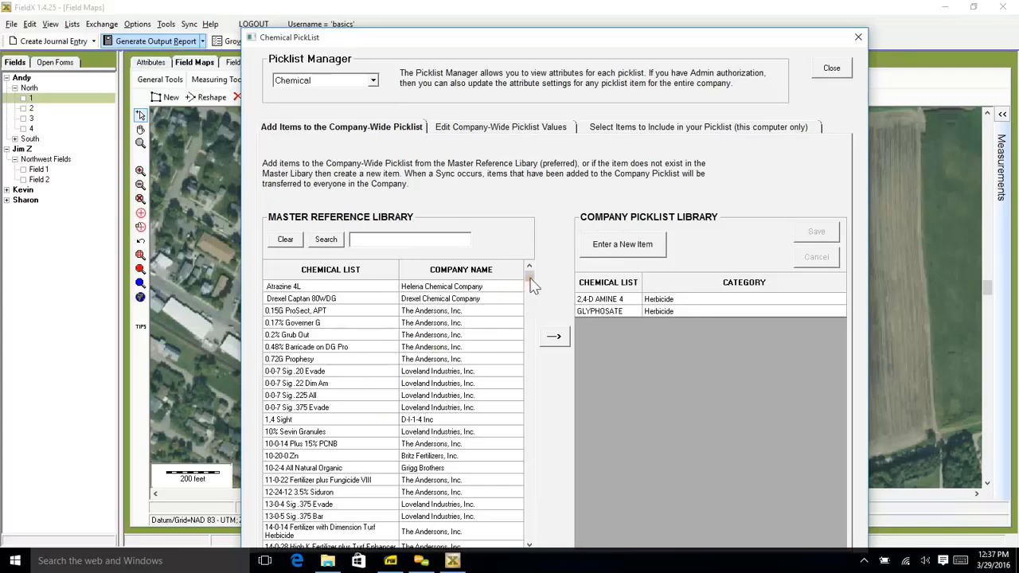
scroll(532, 287, down, 10)
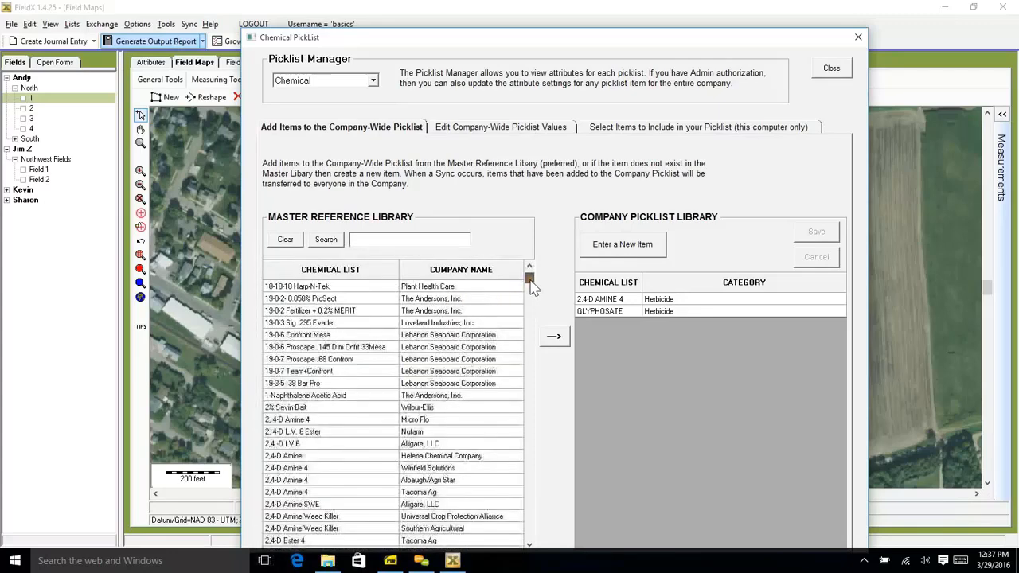
drag(532, 286, 534, 296)
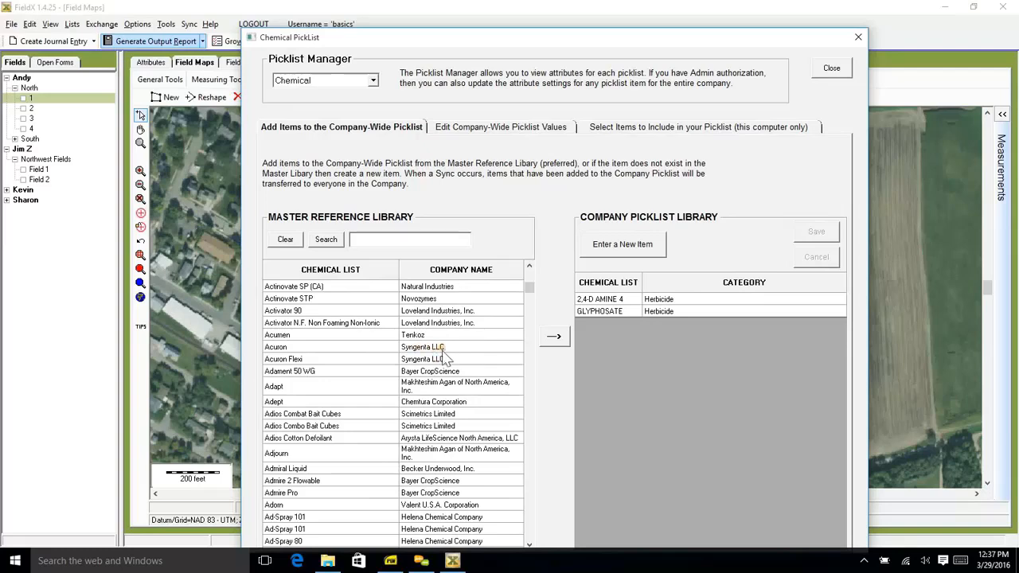
click(378, 242)
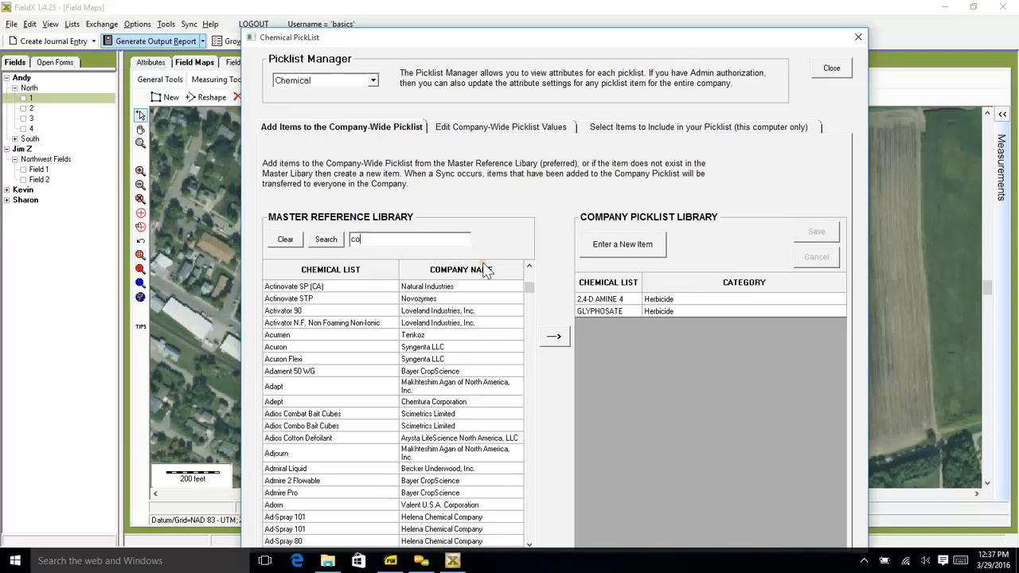
text(cobra)
click(326, 240)
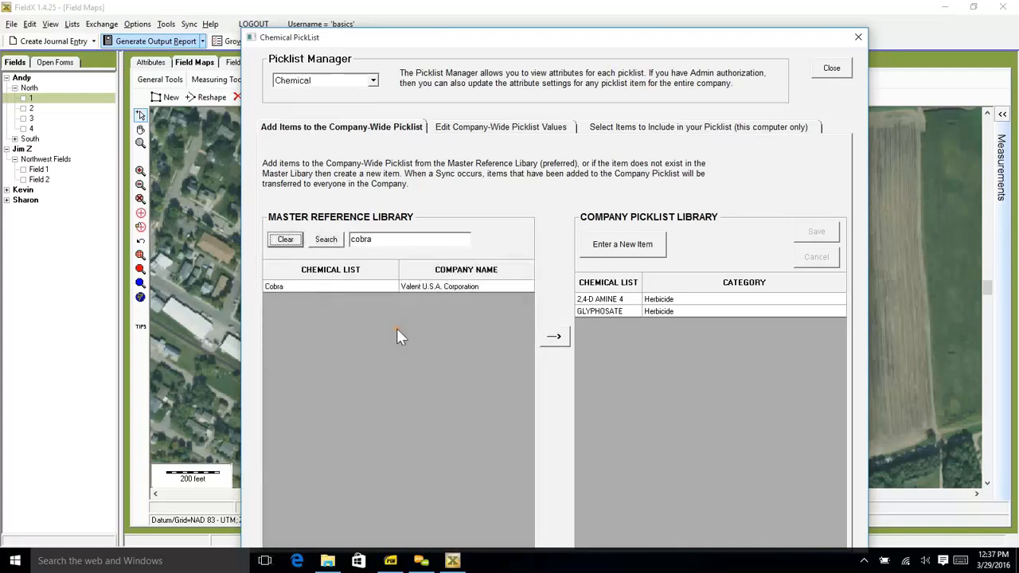
Add Cobra from the master reference library to the company chemical list under the Herbicide category, and save
click(403, 288)
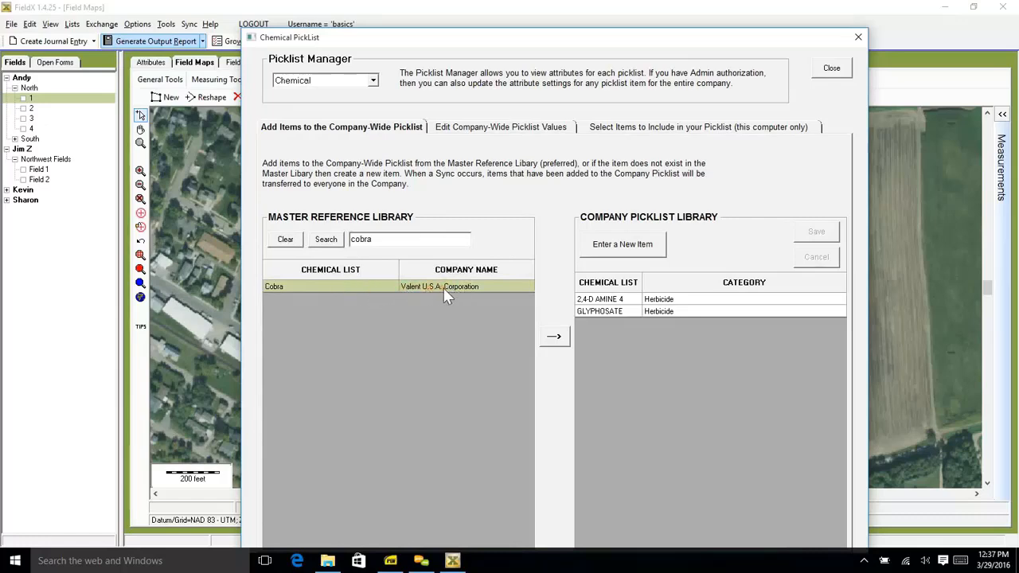
click(554, 336)
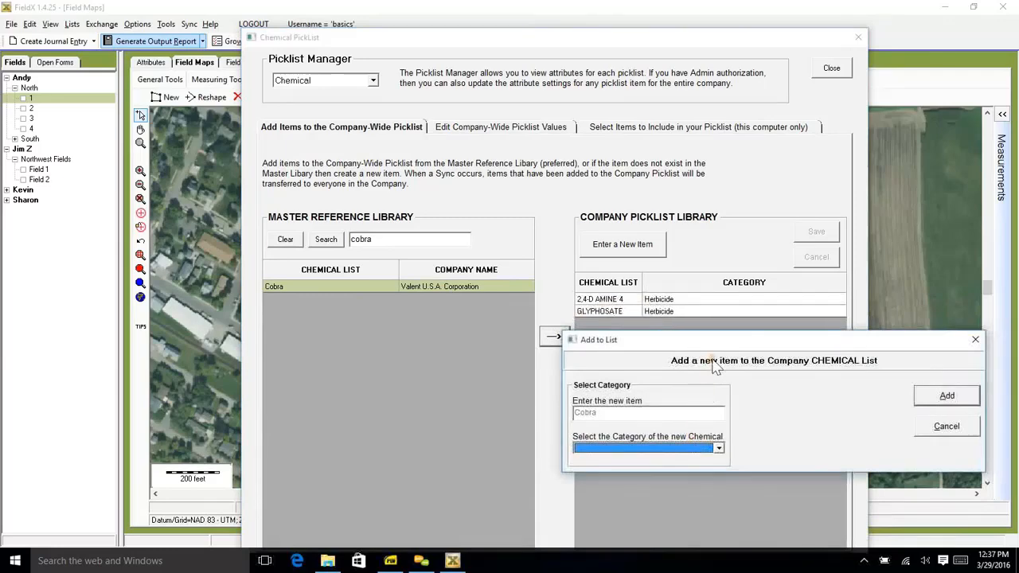
drag(714, 343, 615, 213)
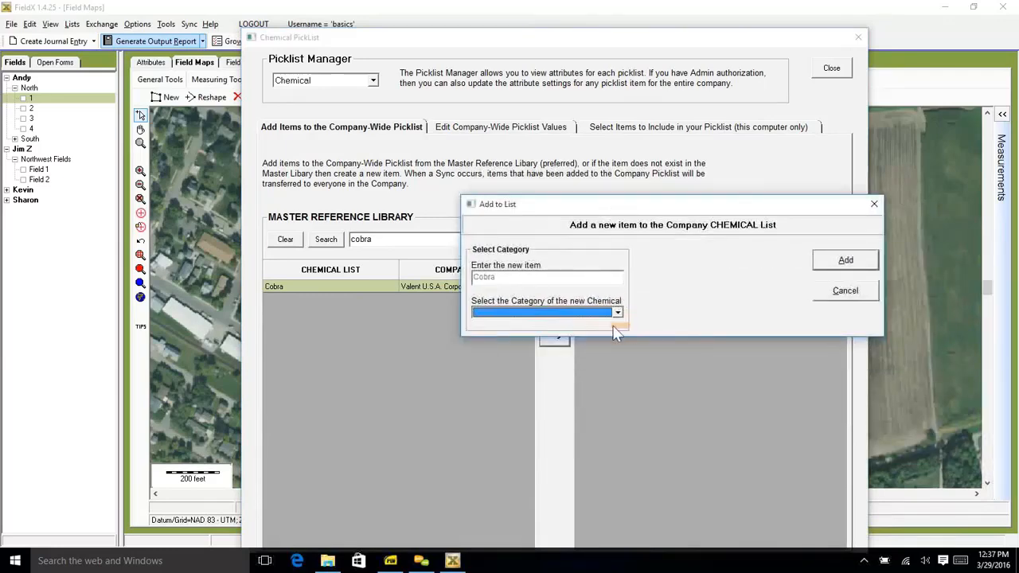
click(559, 315)
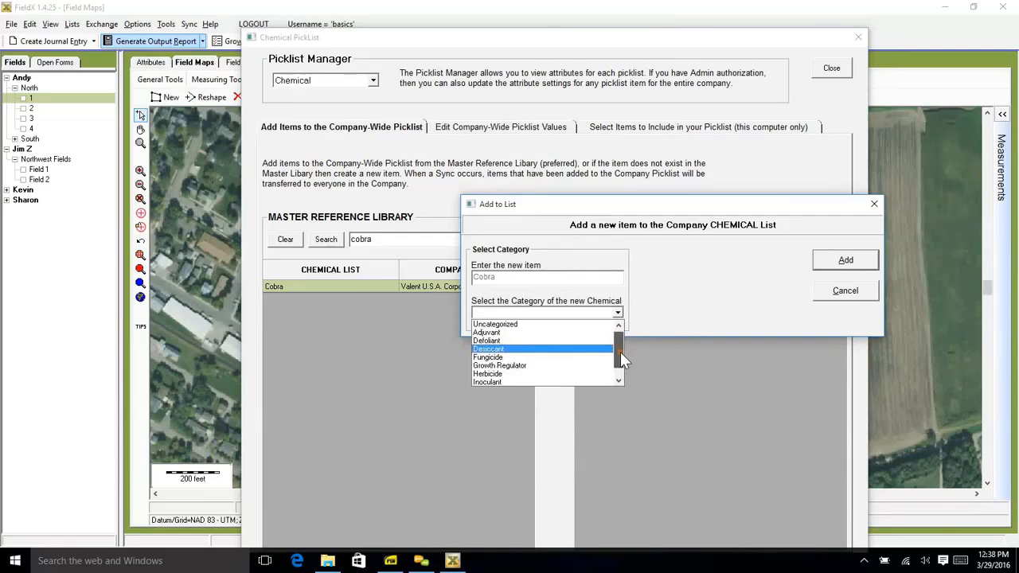
scroll(620, 353, down, 1)
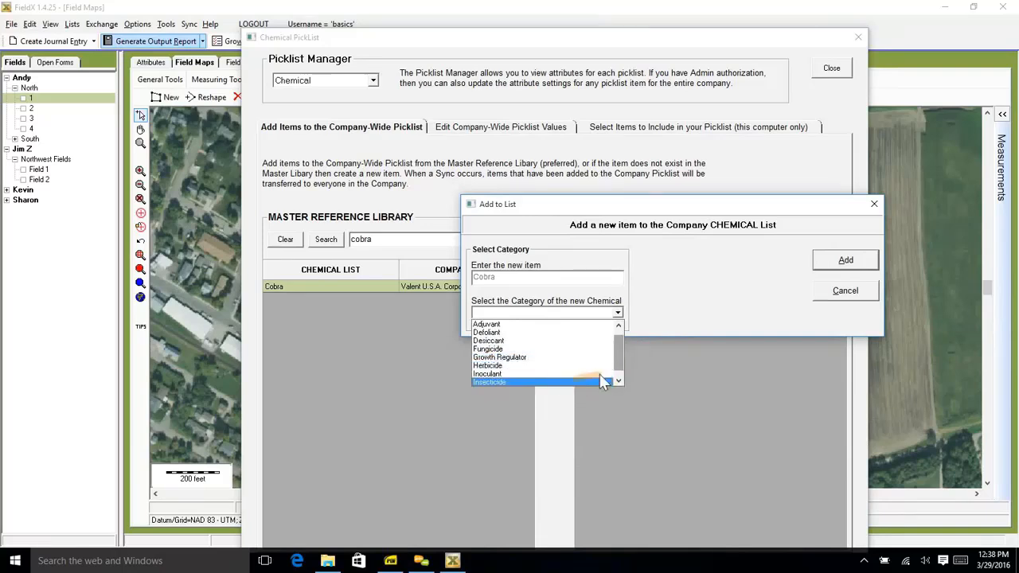
drag(620, 363, 620, 371)
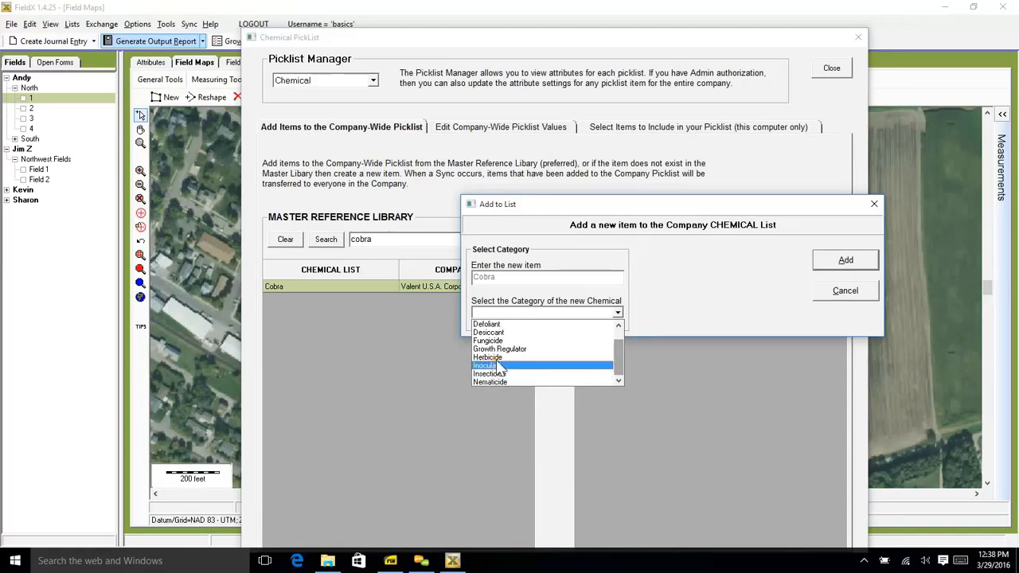
click(606, 357)
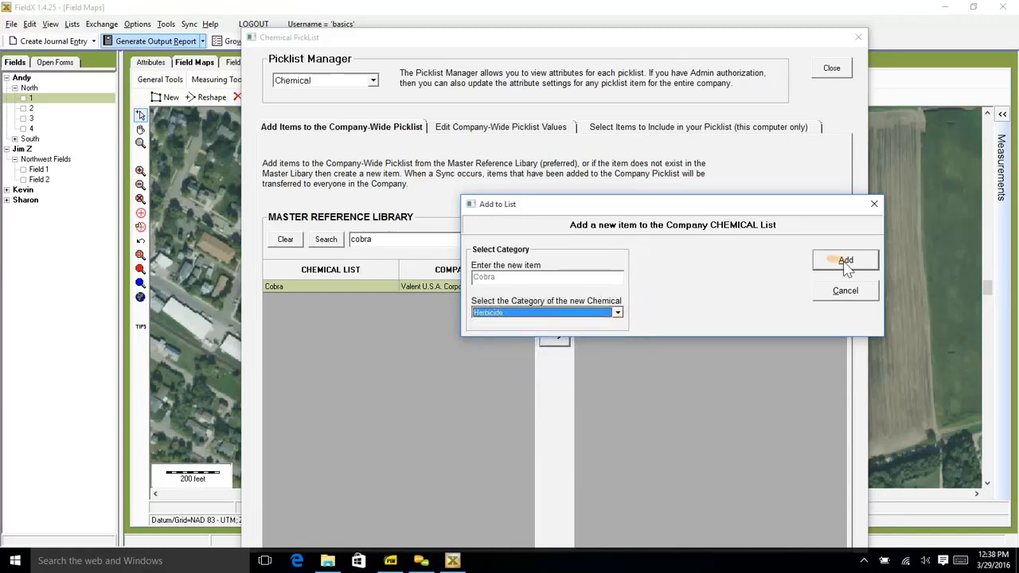
click(816, 263)
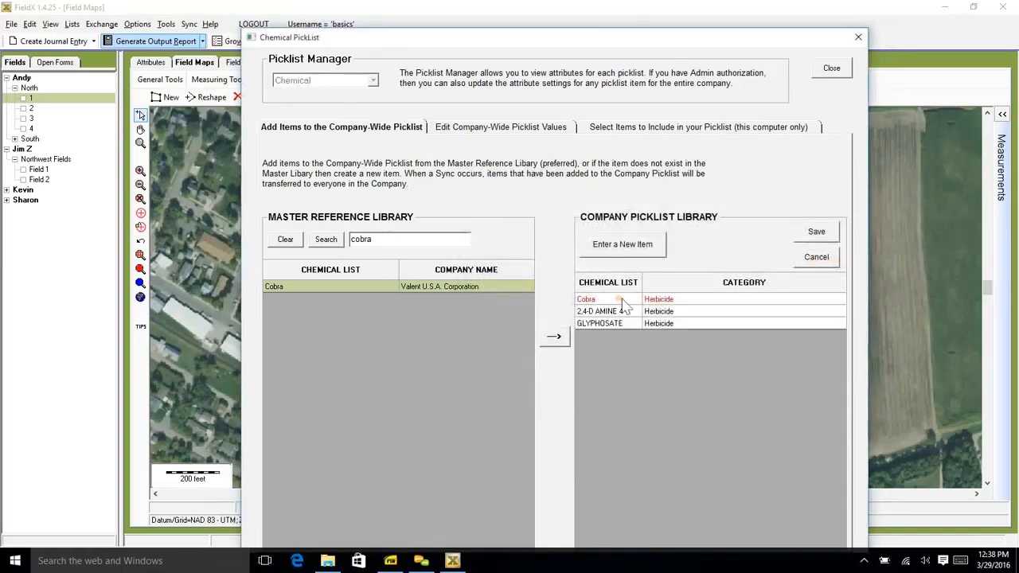
click(822, 237)
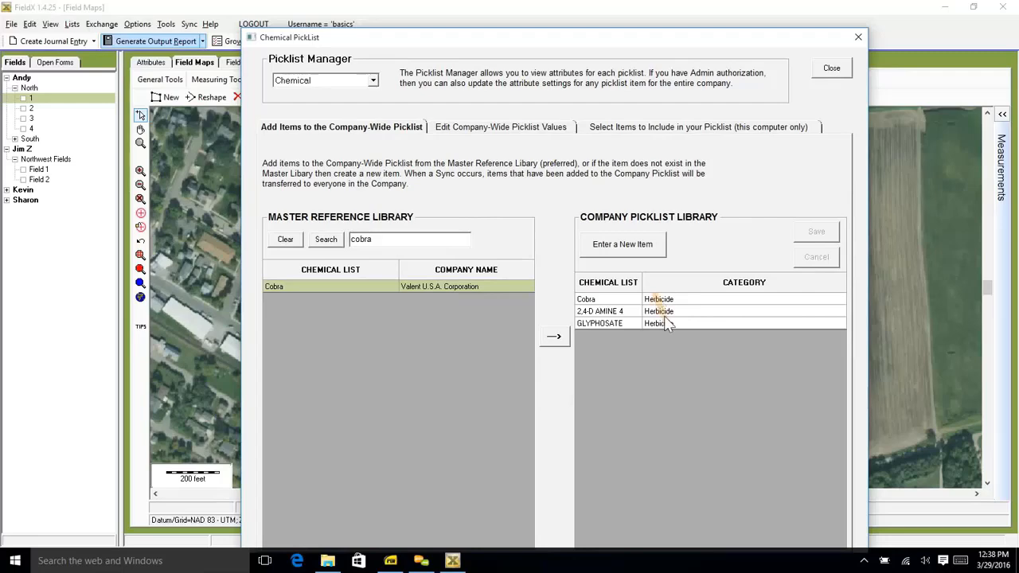
Create a new company chemical item named "Crop Oil Concentrate" in the Adjuvant category, and save the list
click(629, 254)
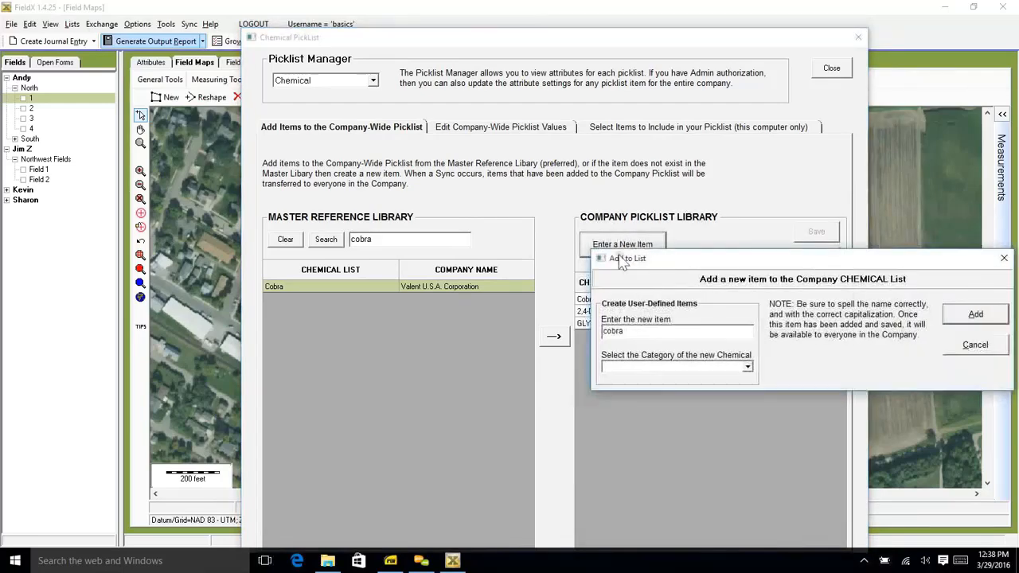
drag(597, 260, 484, 172)
drag(416, 246, 516, 246)
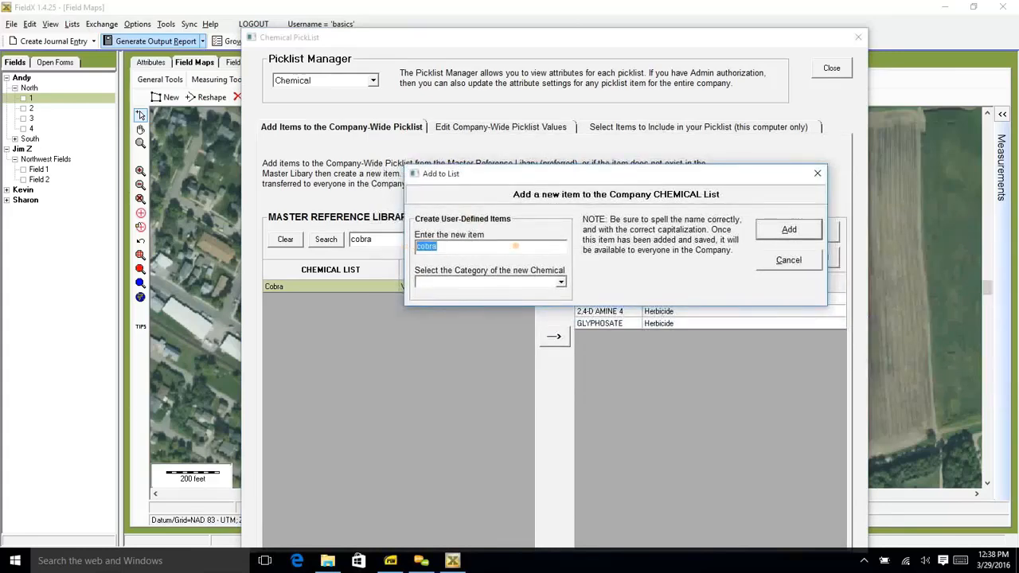
text(COC)
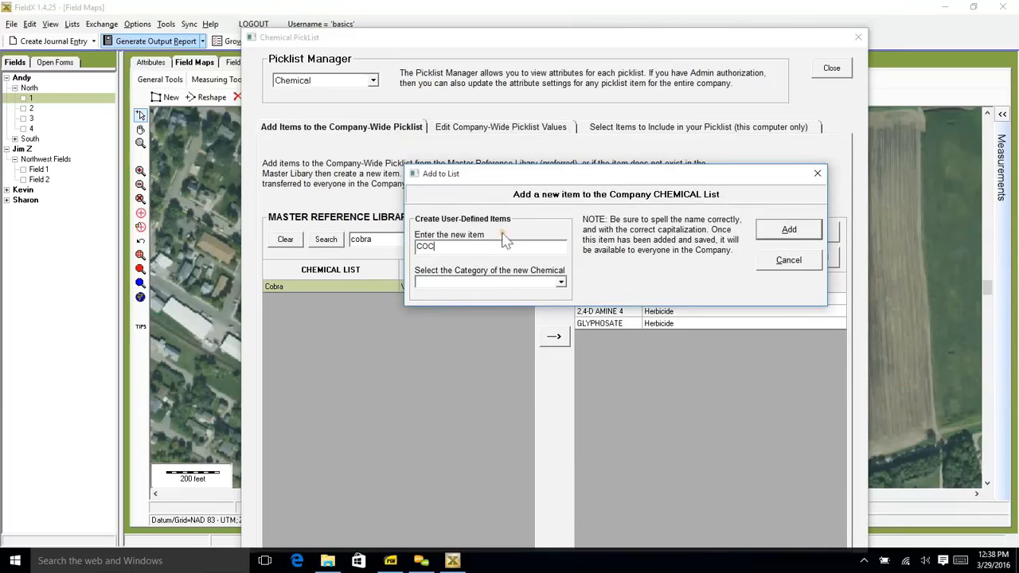
drag(438, 248, 371, 251)
text(Crop Oil Concentrate)
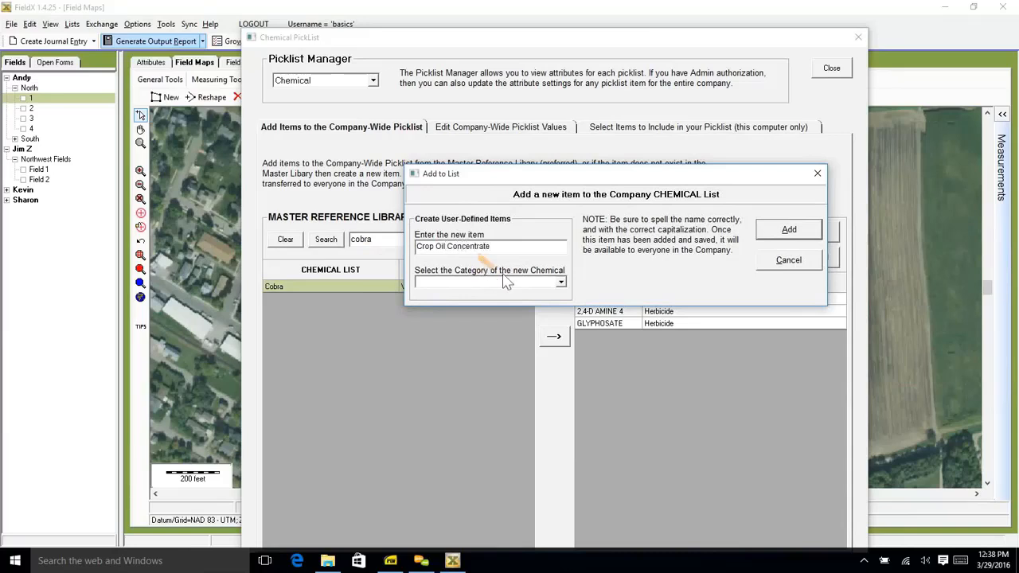
click(540, 285)
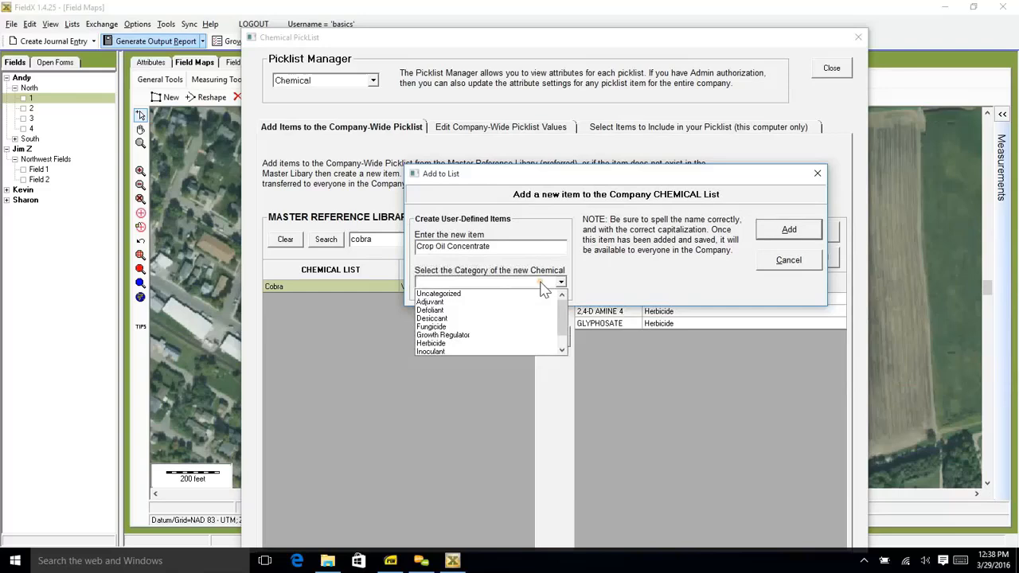
click(494, 302)
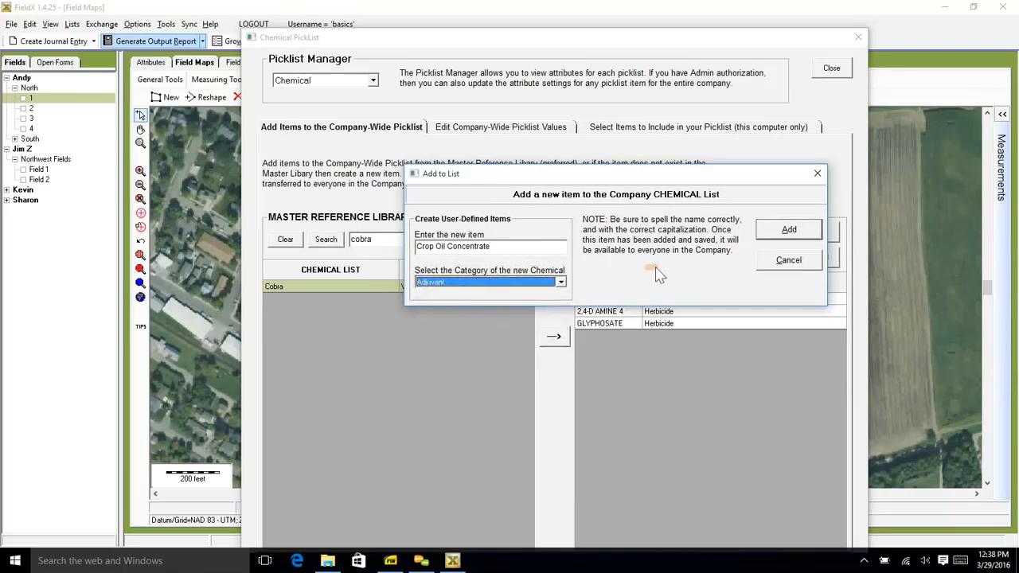
click(786, 239)
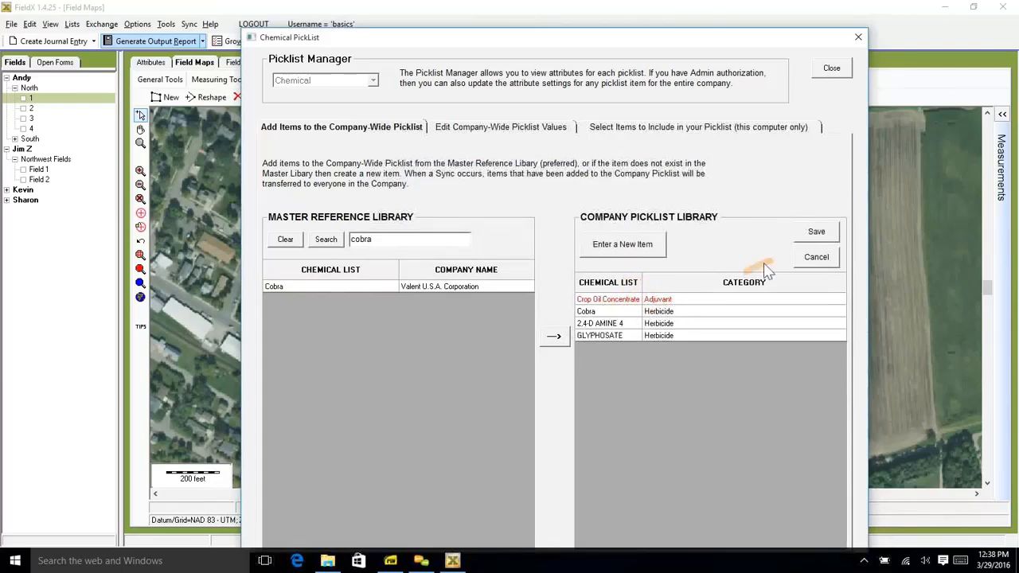
click(815, 233)
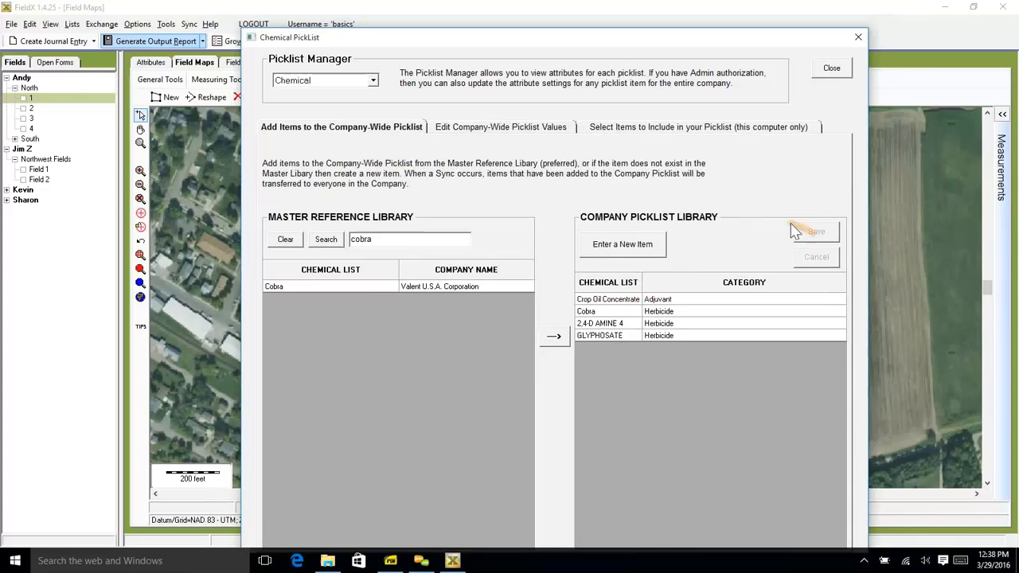
Open the company-wide chemical values for editing and review the attribute columns, including EPA number, pesticide report exemption and application rates
click(459, 129)
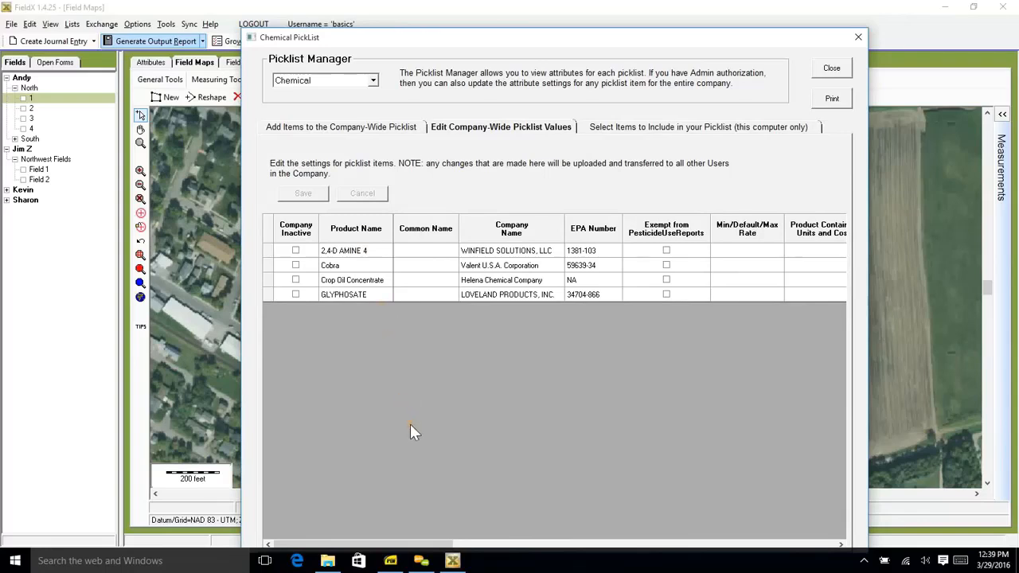
mouse_move(411, 544)
mouse_down()
mouse_move(436, 546)
mouse_move(413, 546)
mouse_up()
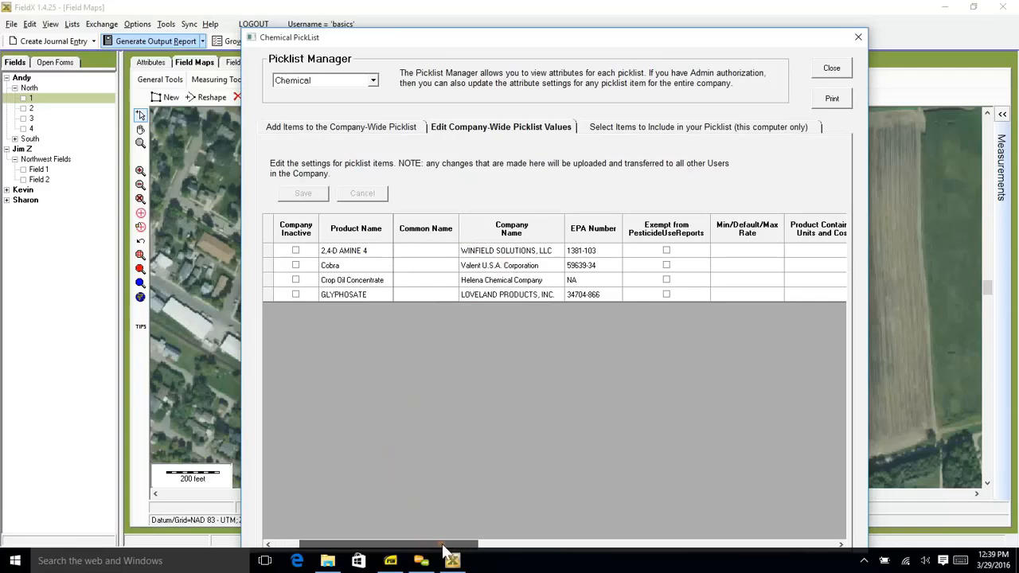
drag(421, 550, 457, 549)
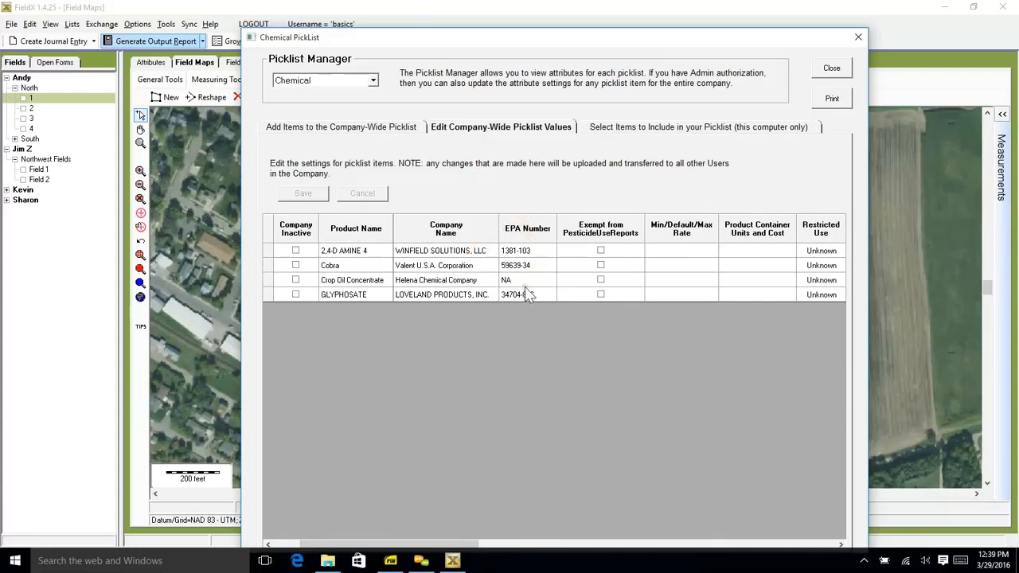
click(532, 250)
click(538, 250)
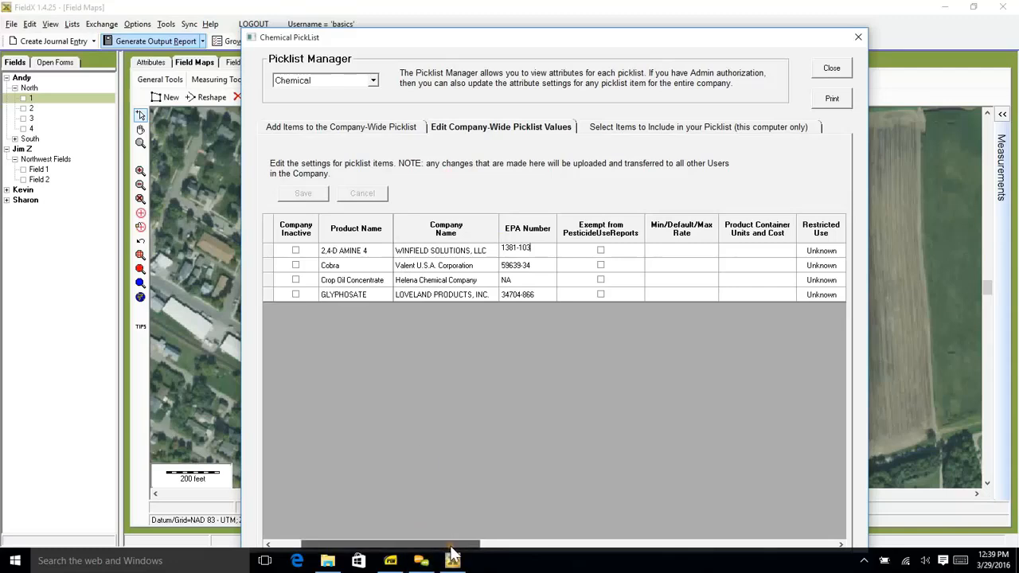
drag(450, 548, 492, 549)
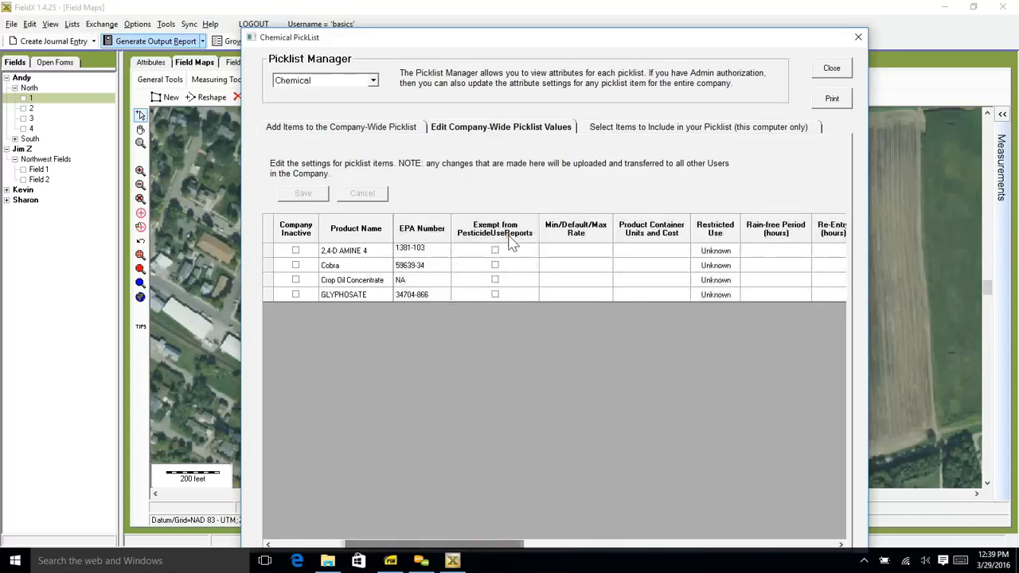
click(478, 333)
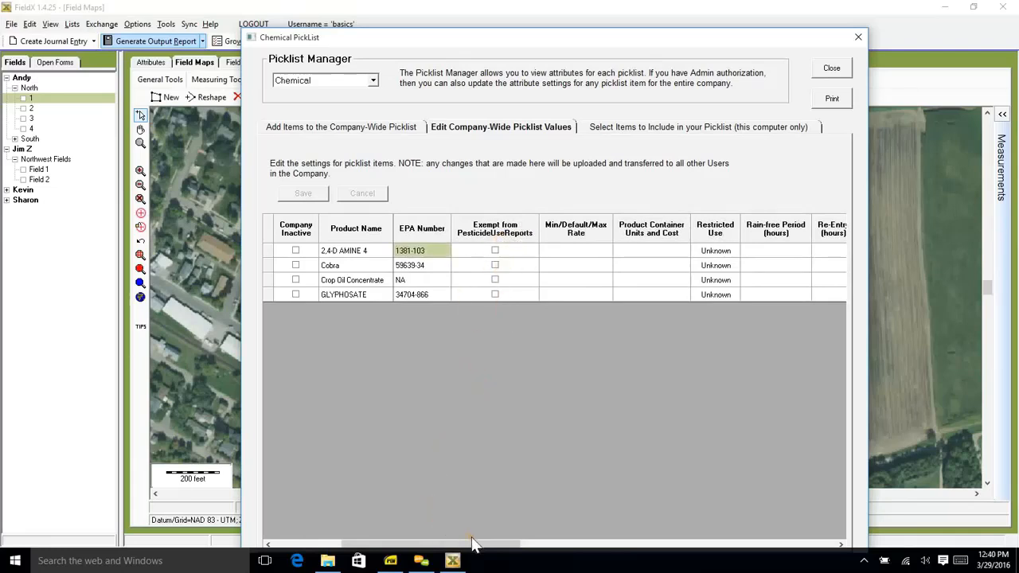
drag(497, 546, 582, 549)
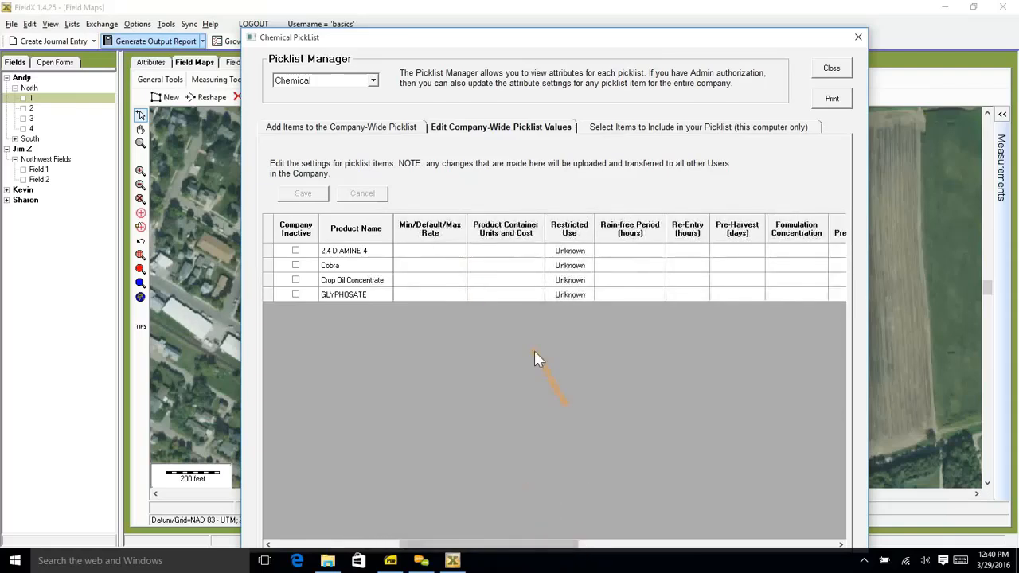
Set the application rate of 2,4-D AMINE 4 to minimum .5, default 1 and maximum 1.5 pints per acre
double_click(458, 252)
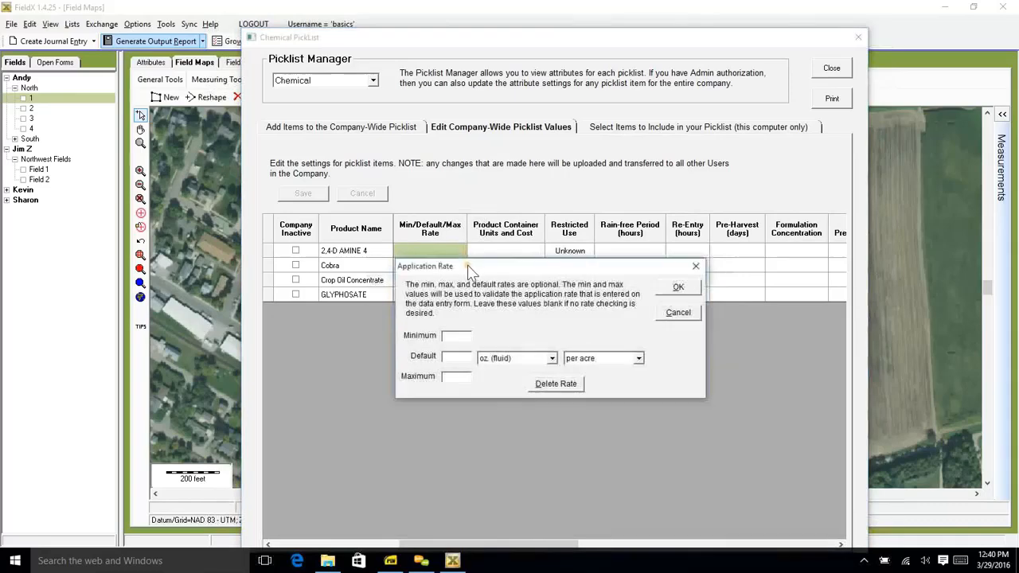
drag(471, 243, 468, 219)
click(549, 307)
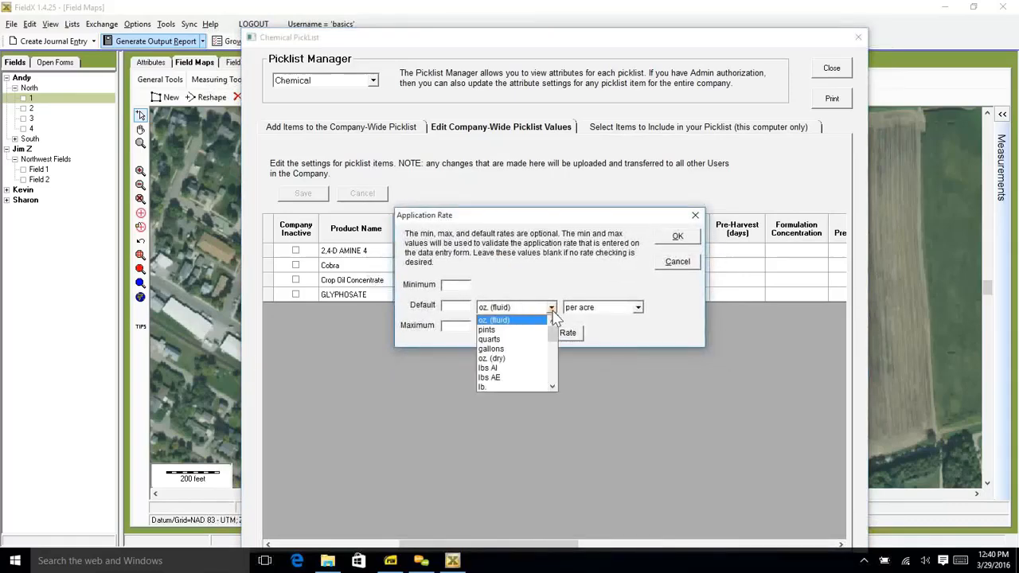
click(498, 329)
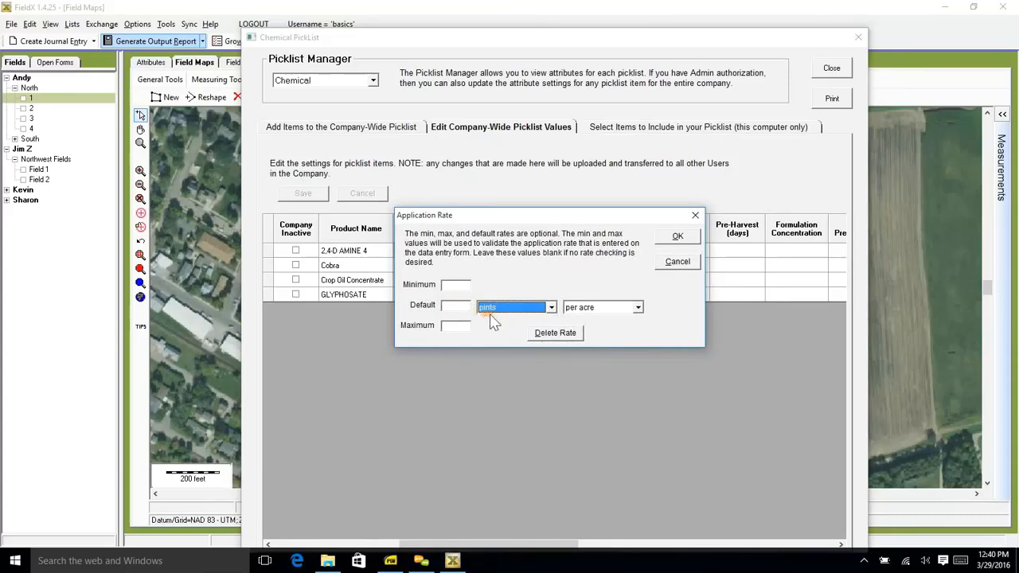
click(448, 307)
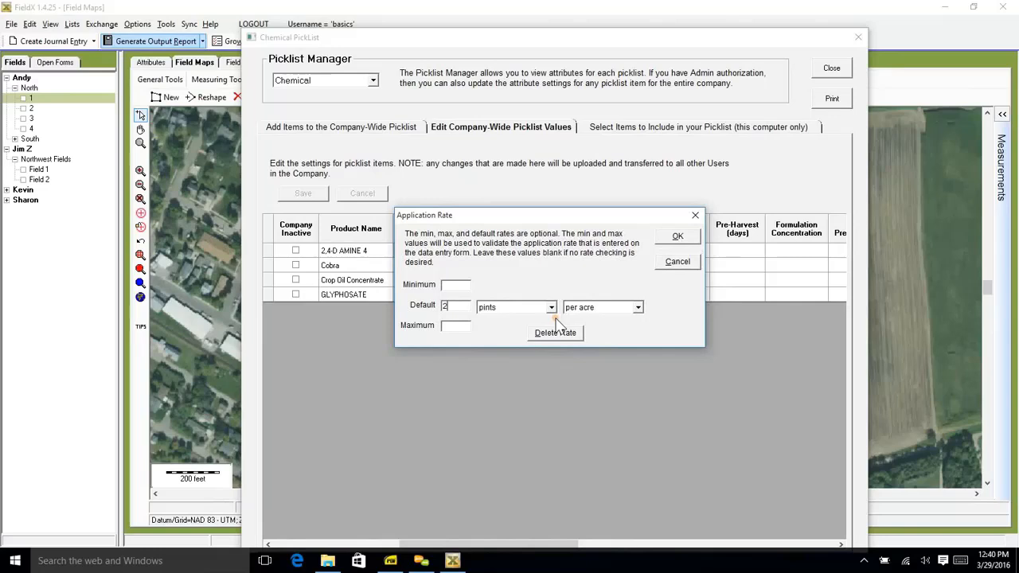
double_click(460, 313)
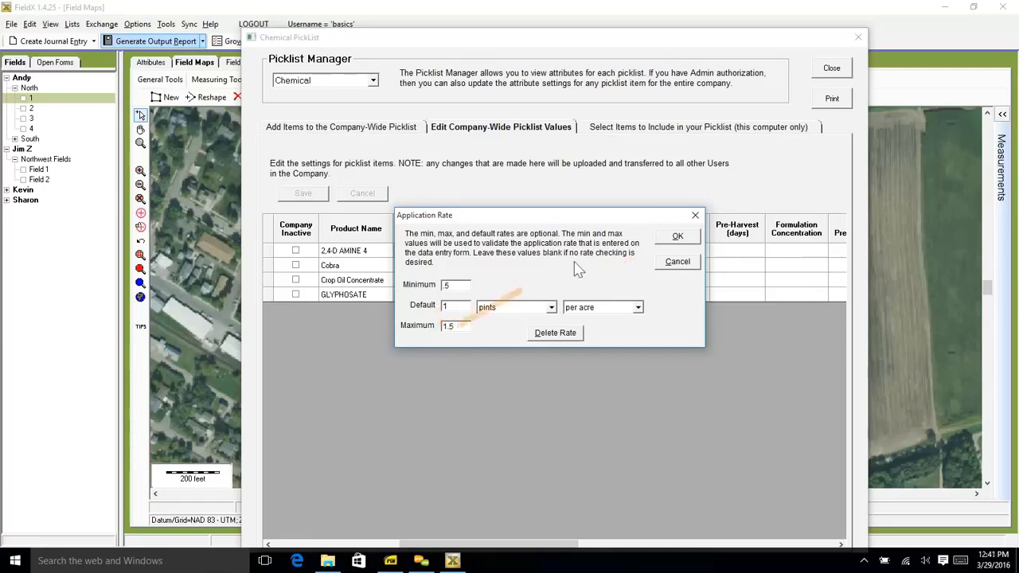
click(685, 242)
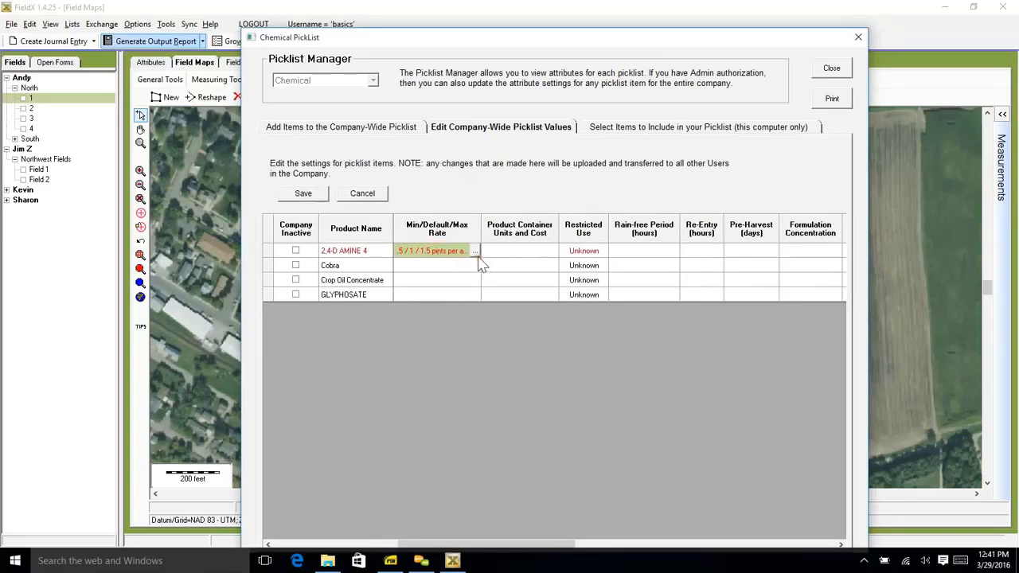
Set the product container of 2,4-D AMINE 4 to 1 gallon with a product cost of $2
click(556, 255)
click(555, 252)
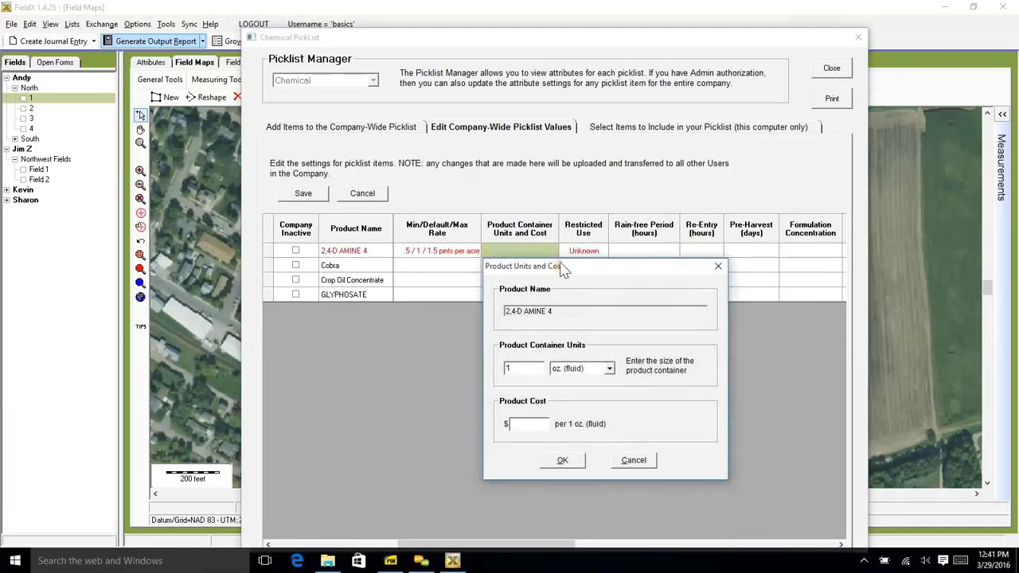
drag(560, 256, 562, 199)
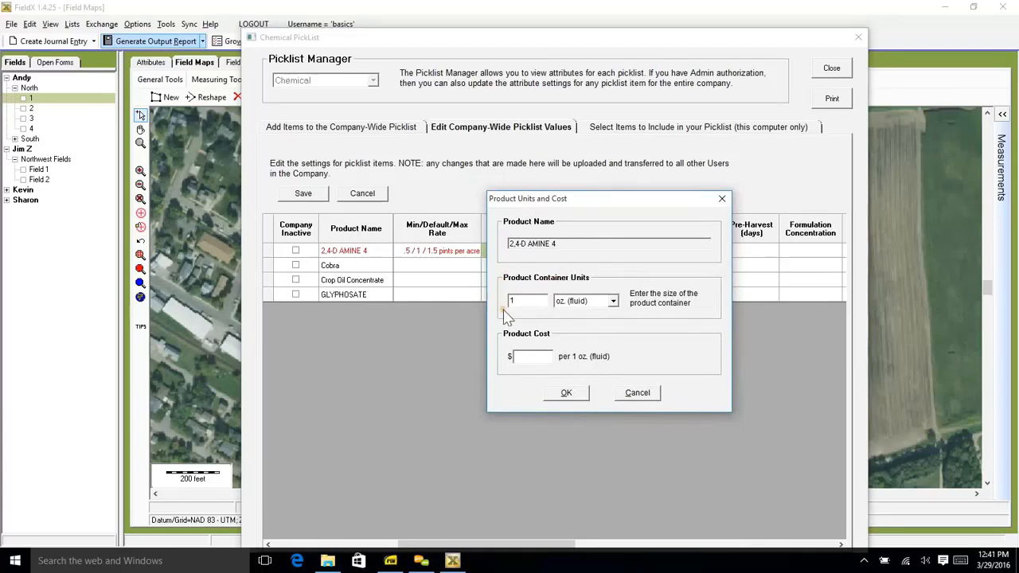
click(612, 302)
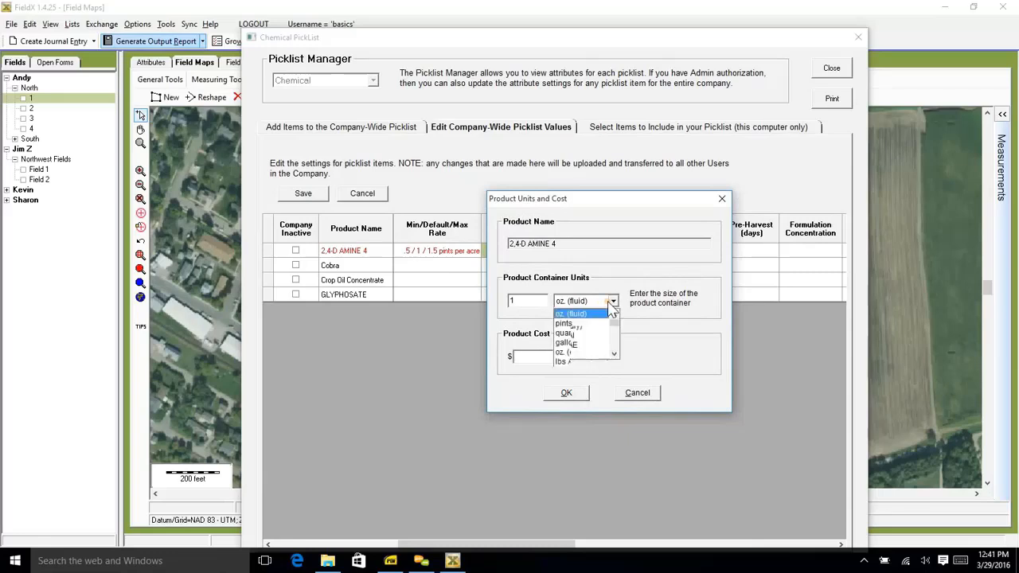
drag(620, 338, 619, 342)
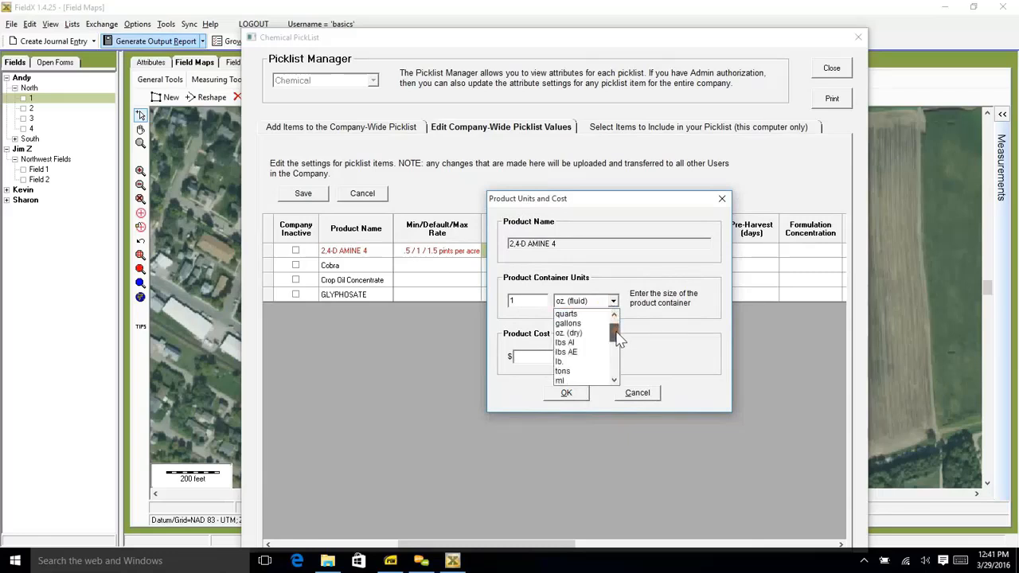
click(579, 324)
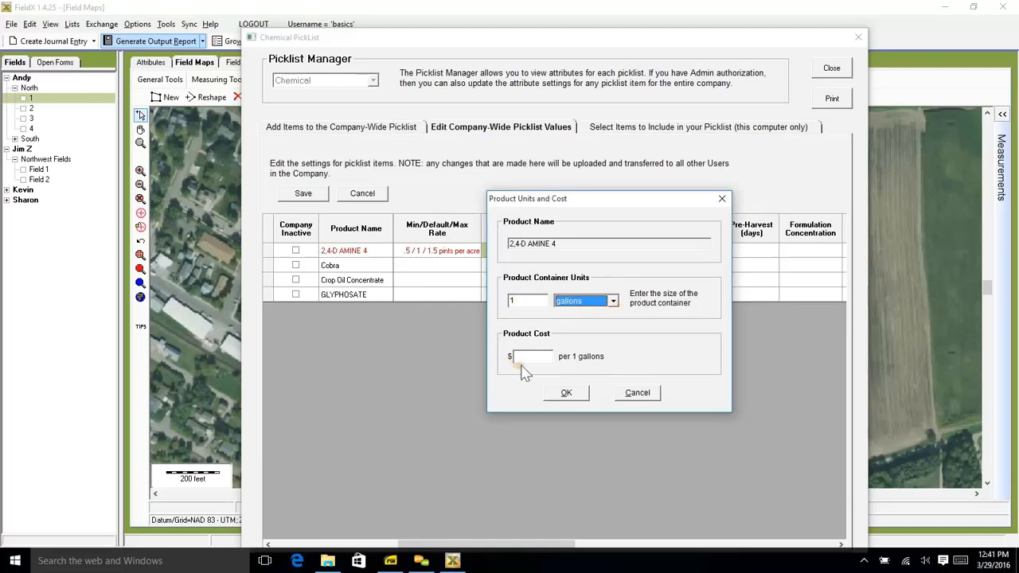
click(539, 358)
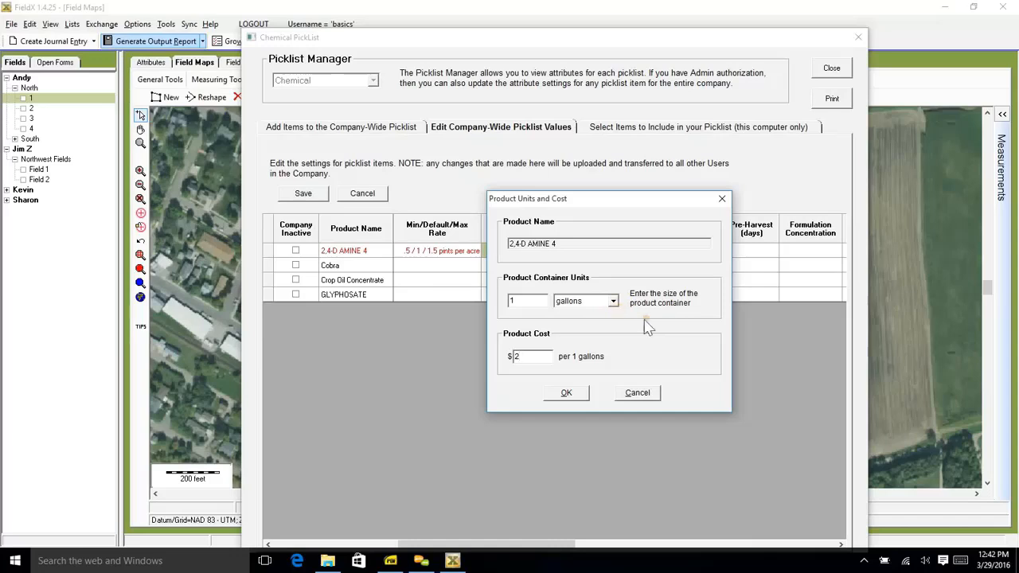
click(579, 397)
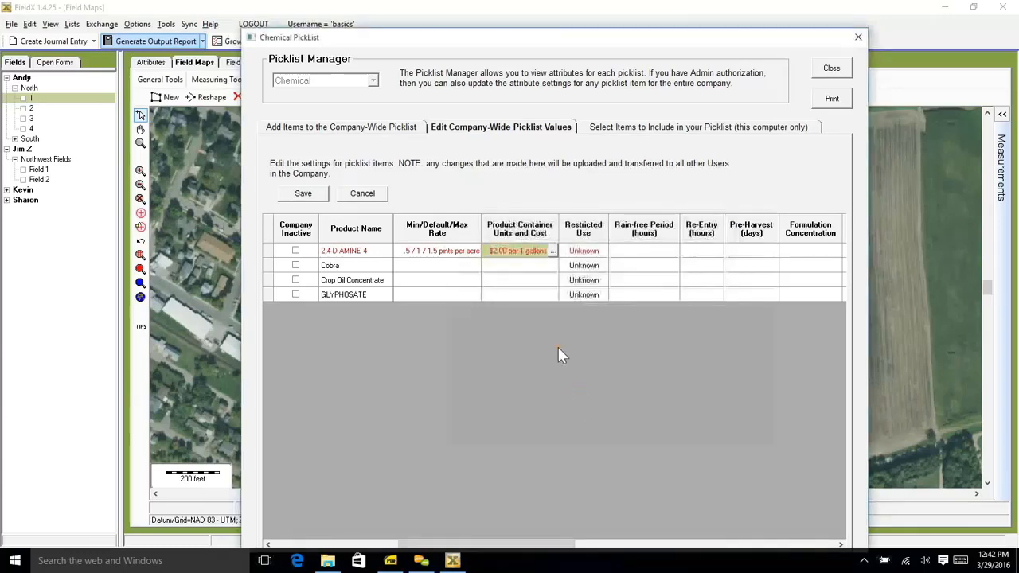
Review the picklist category columns, leave 2,4-D AMINE 4 assigned to Herbicide, and save the company-wide chemical values
drag(437, 545, 541, 551)
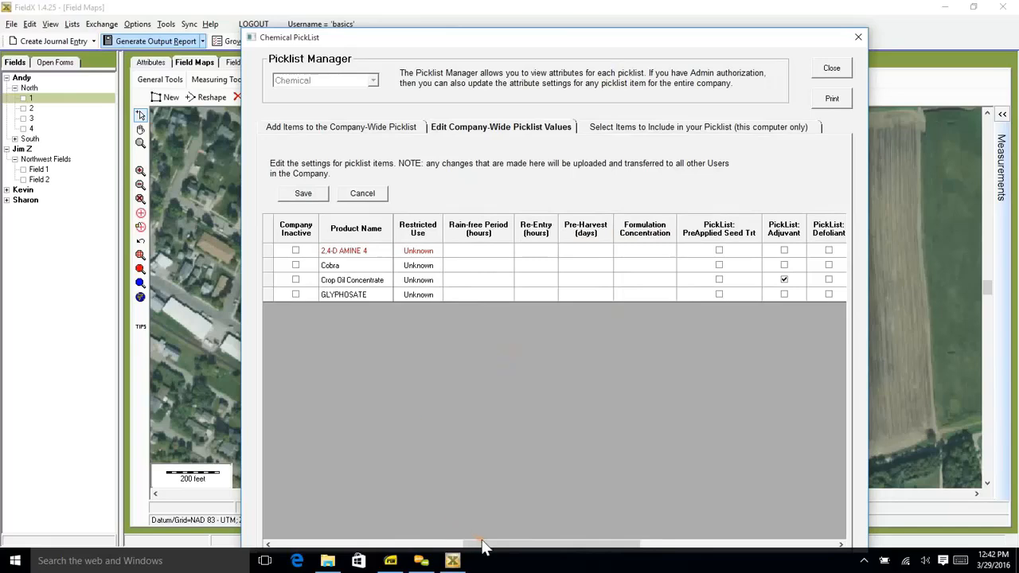
drag(483, 545, 634, 542)
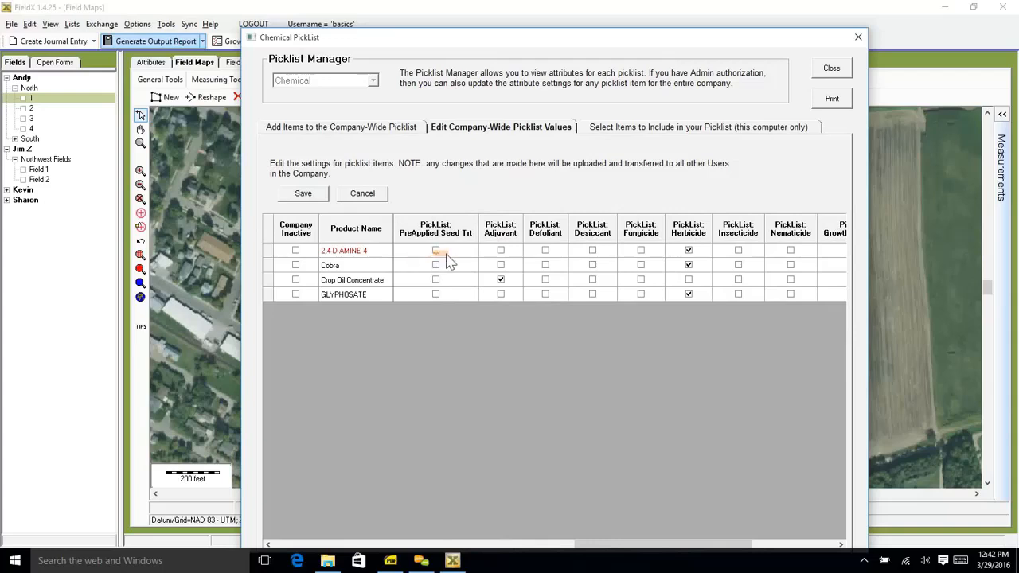
click(689, 265)
click(688, 251)
click(690, 251)
click(689, 251)
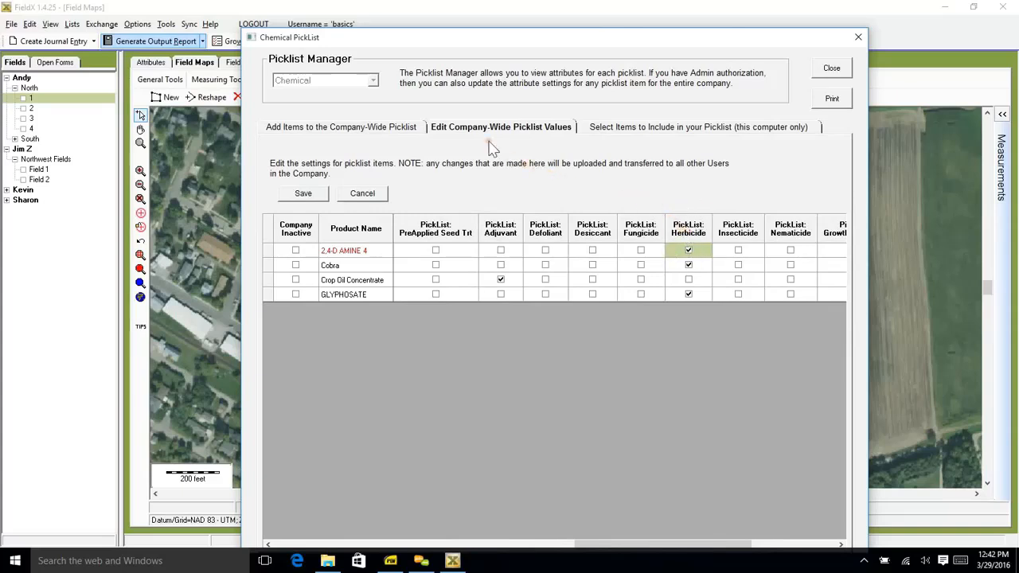
click(304, 194)
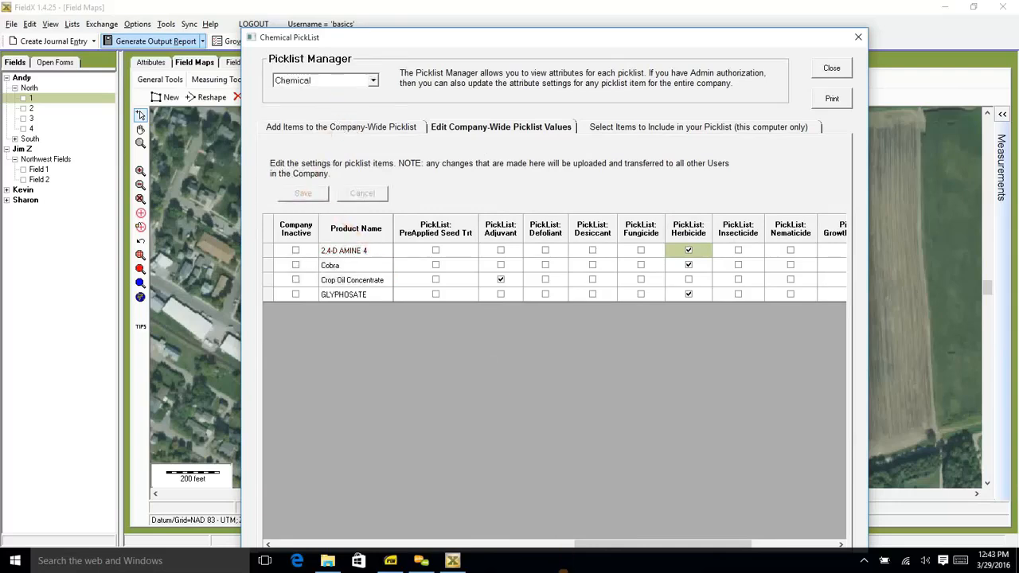
Set 2,4-D AMINE 4 to 10 hours re-entry, 5 days pre-harvest and 12 hours rain-free period, and save
drag(604, 543, 399, 528)
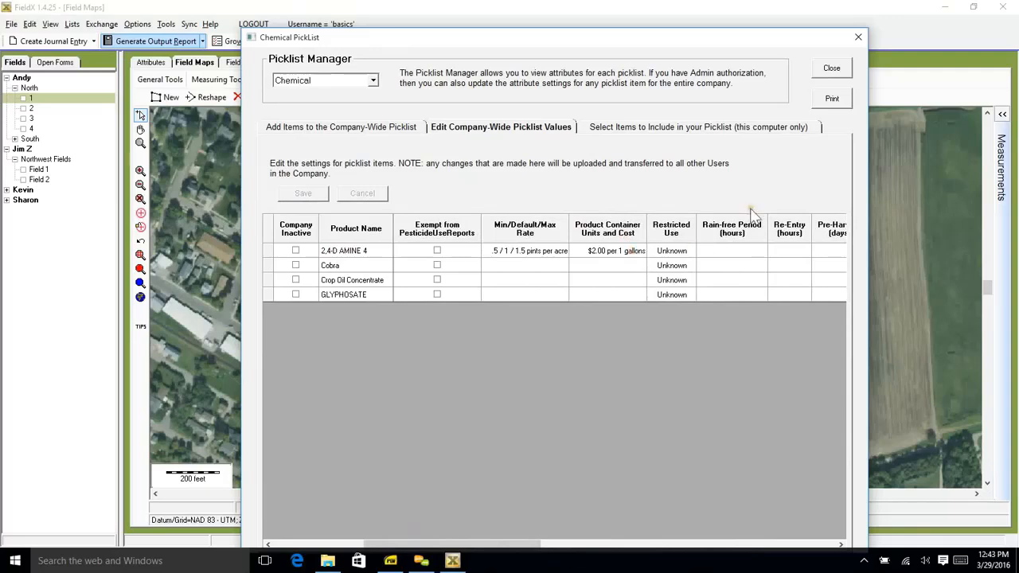
click(800, 252)
click(836, 253)
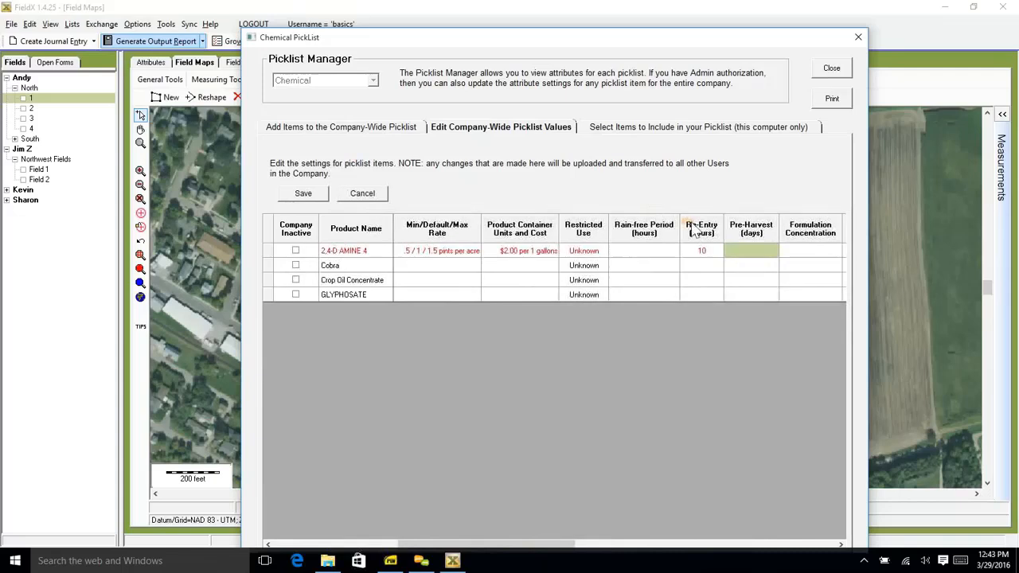
click(762, 251)
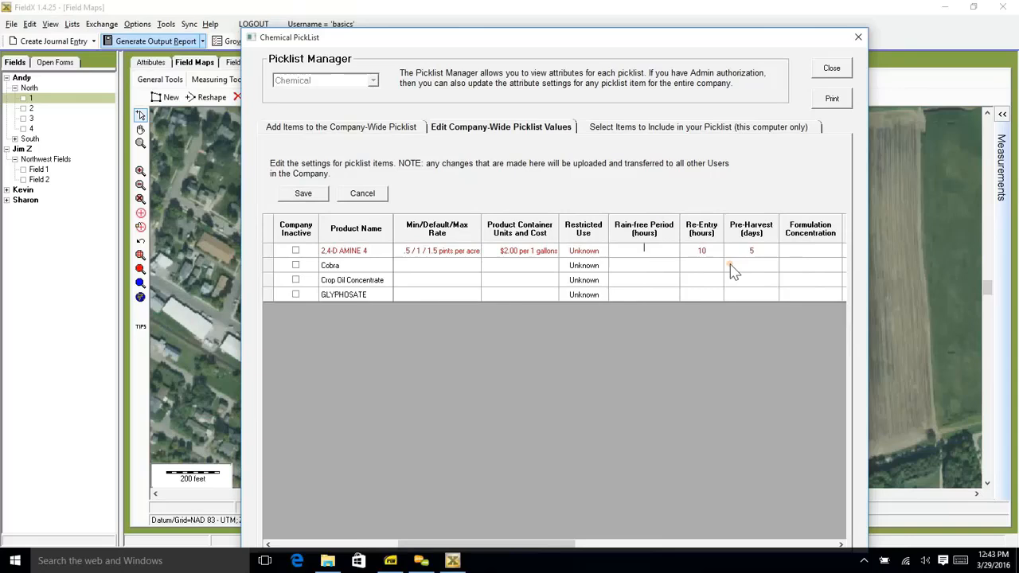
key(Return)
click(319, 198)
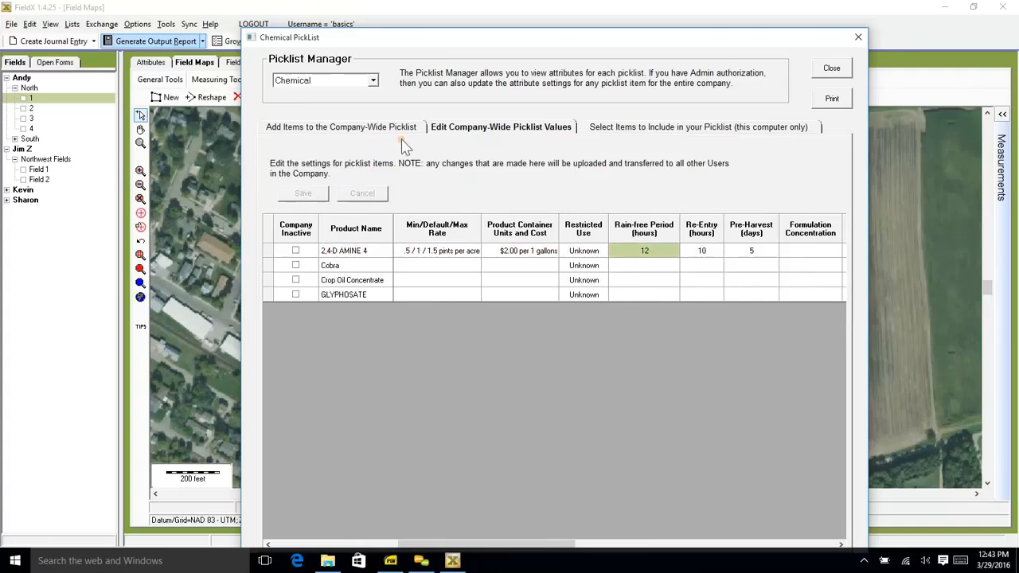
click(371, 81)
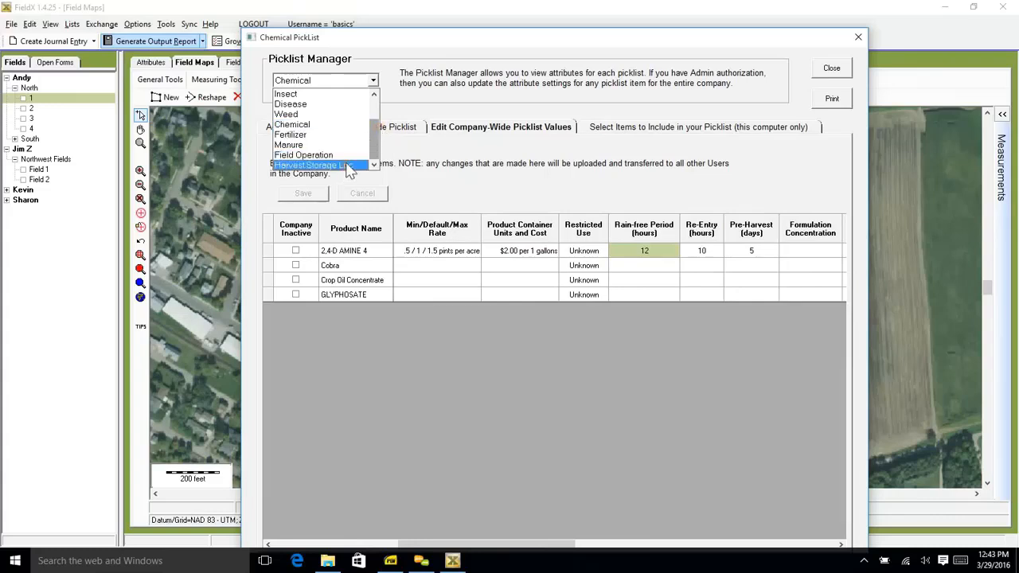
click(402, 160)
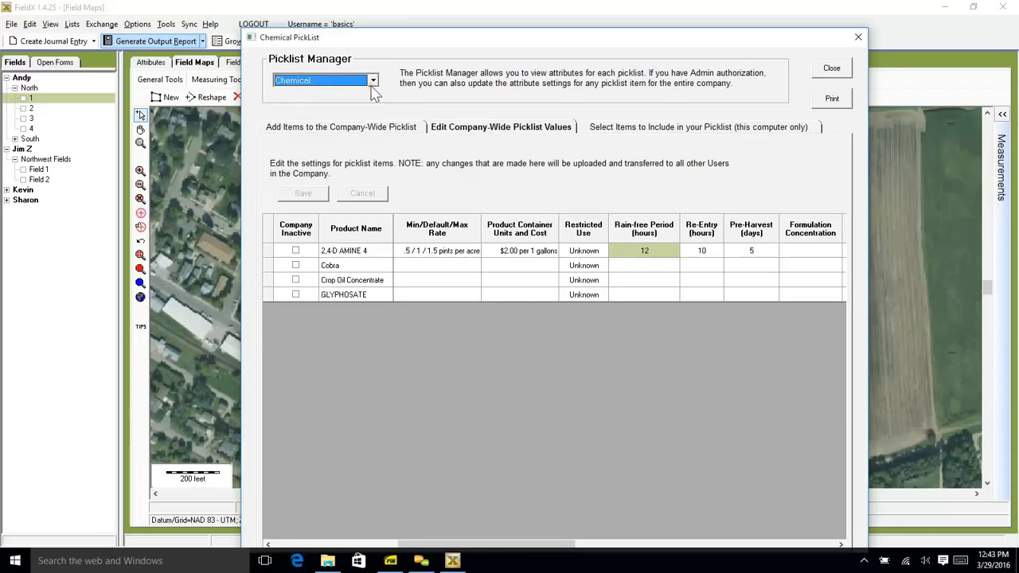
click(372, 82)
click(372, 82)
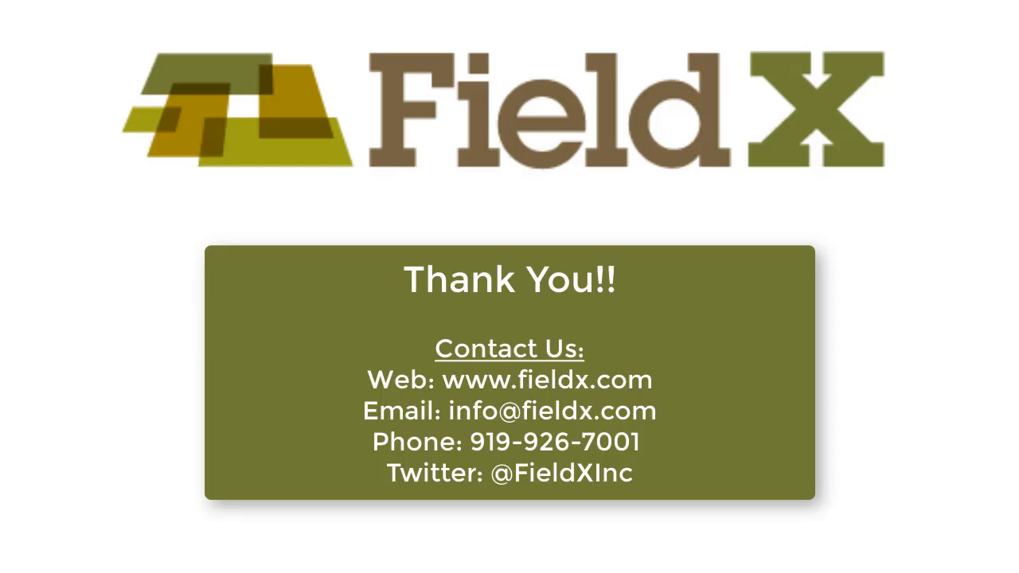